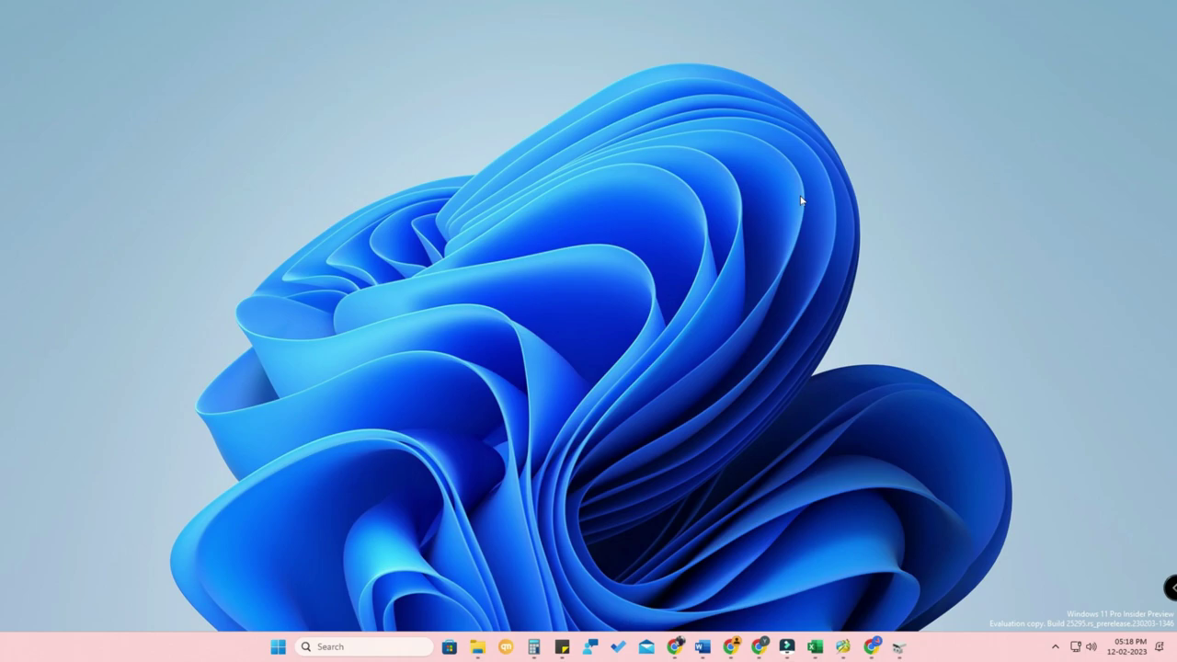
Refresh the desktop, then search 'disk management' and launch Create and format hard disk partitions
right_click(758, 212)
left_click(817, 240)
left_click(359, 648)
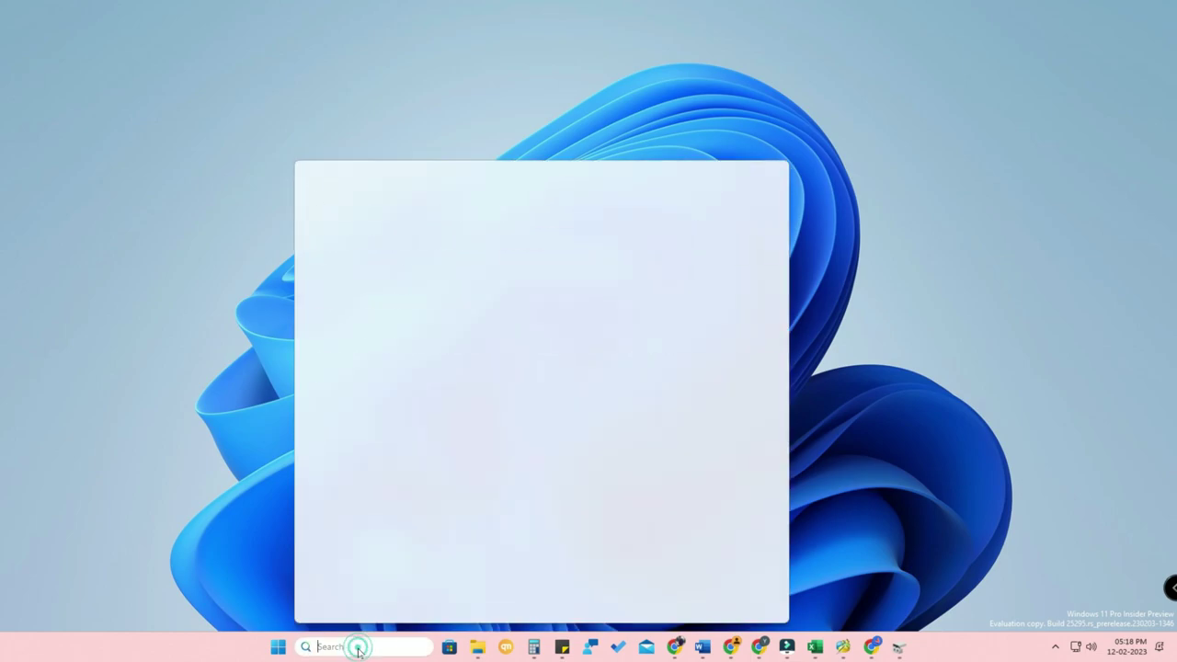
type("disk m")
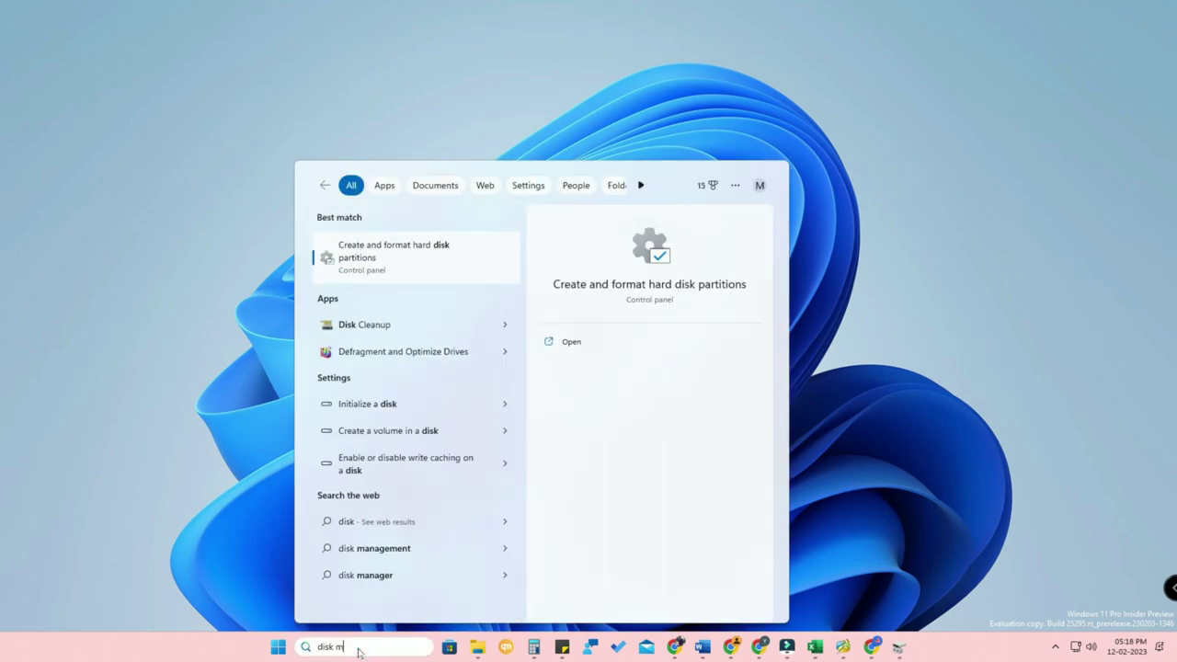
type("anagemen")
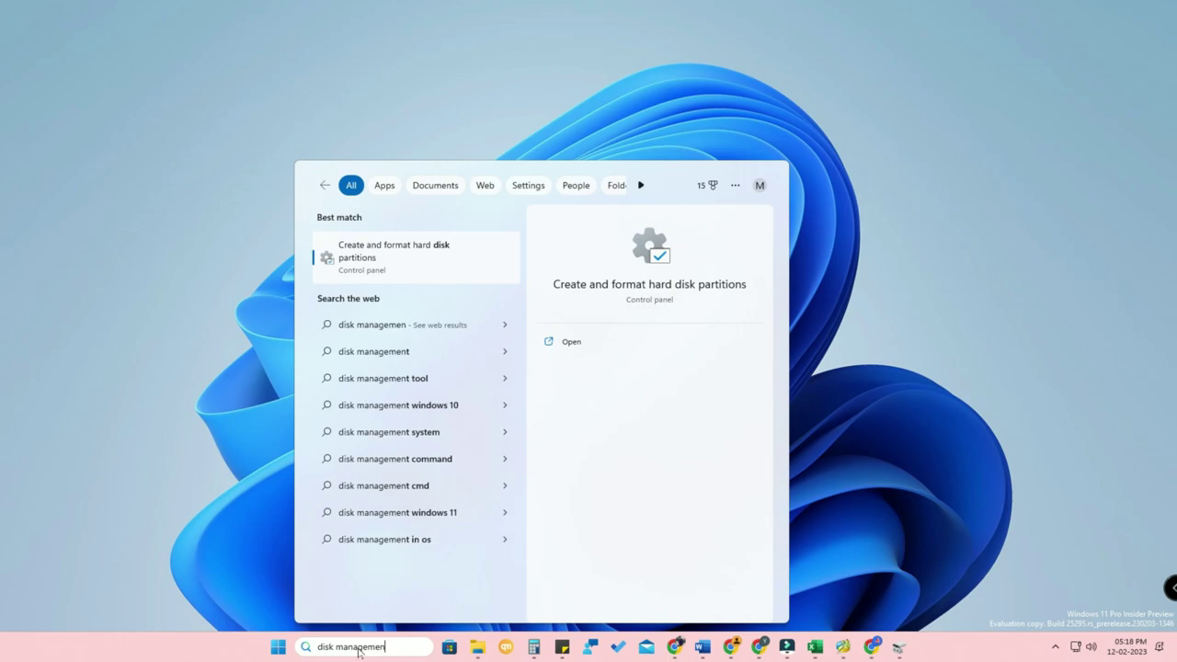
left_click(442, 263)
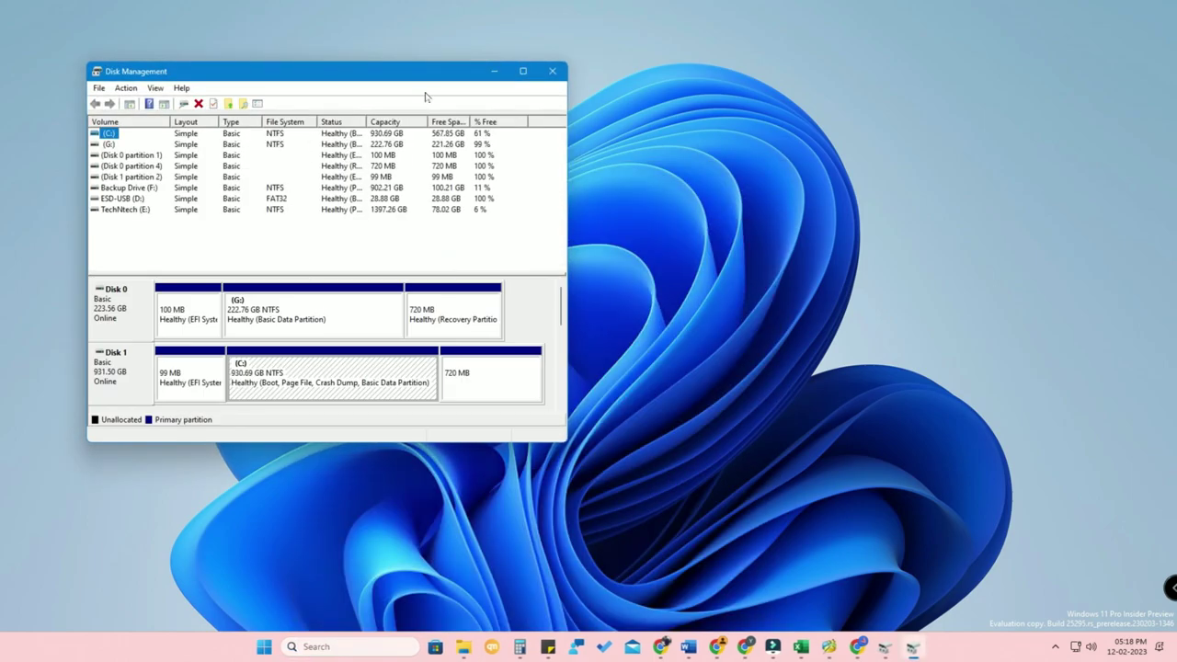
Center and maximize Disk Management to review Disks 0–4, then show the desktop
left_click_drag(440, 82, 702, 106)
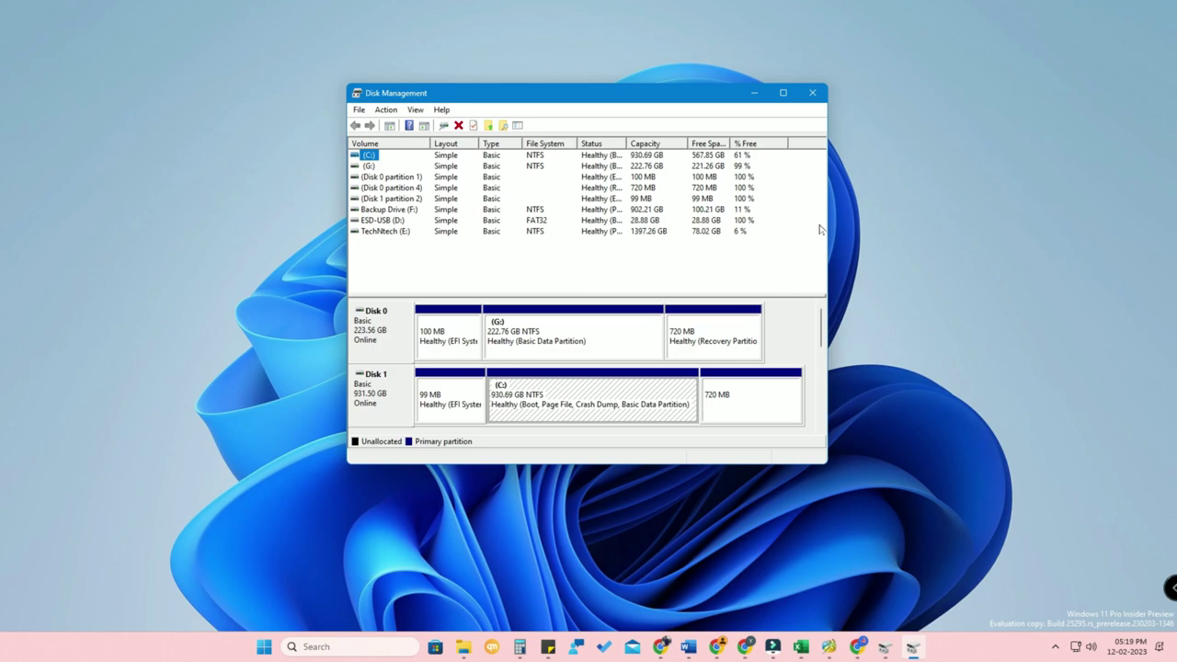
left_click(784, 91)
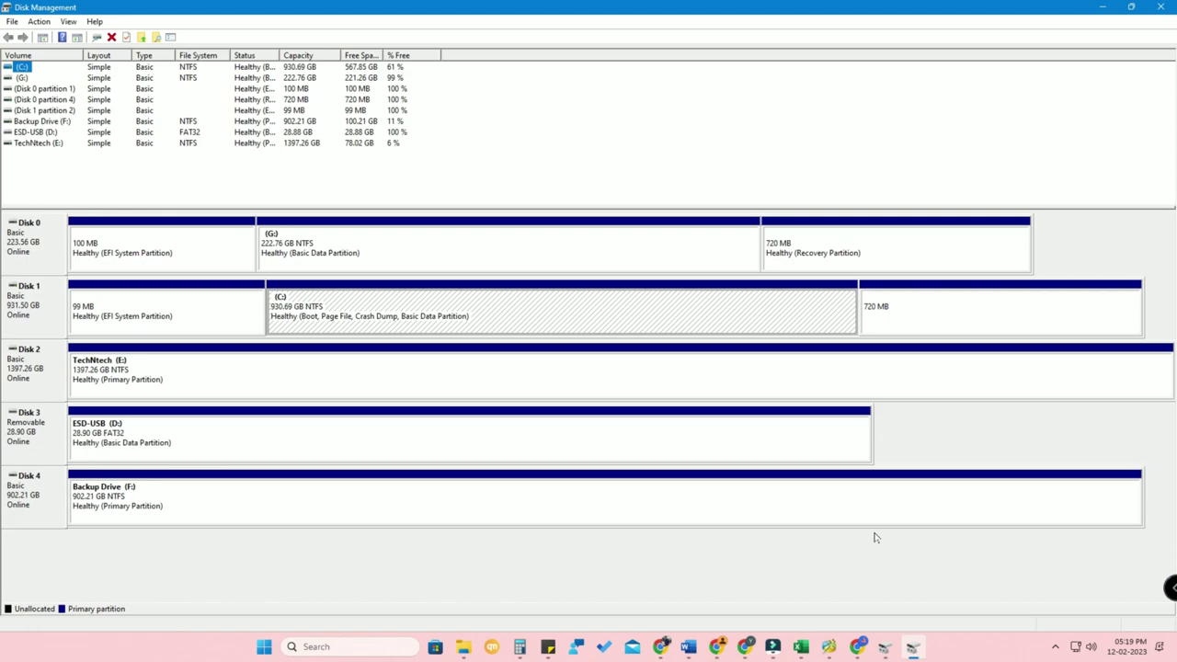
key("super+d")
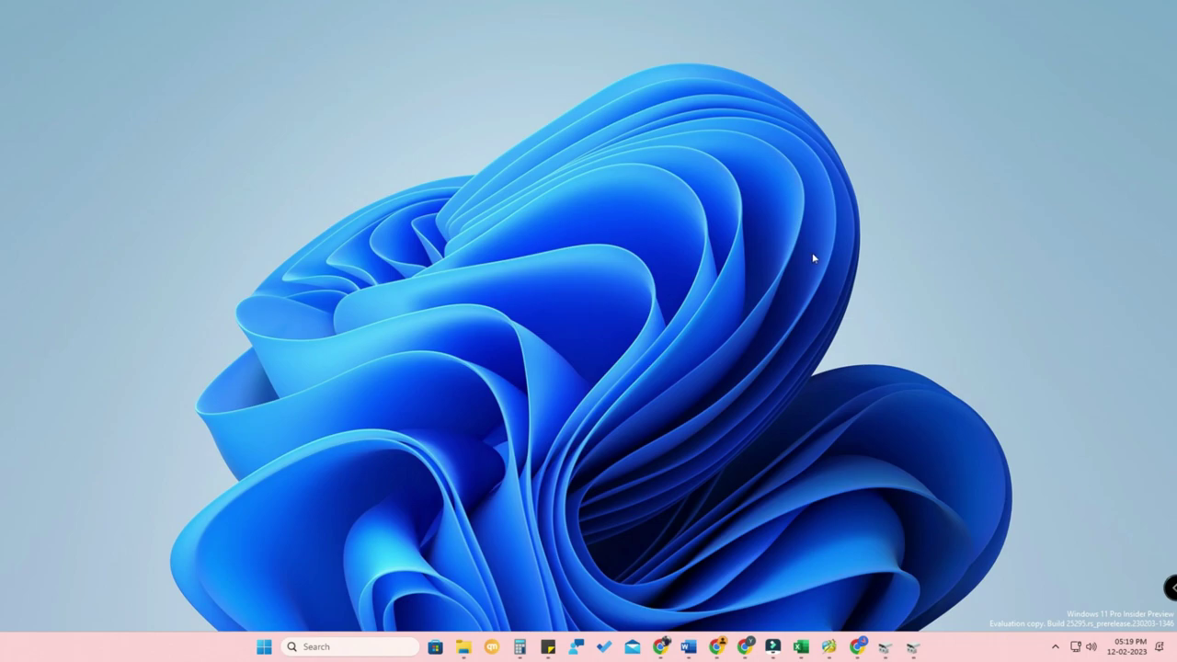
Download MiniTool Partition Wizard Free Edition from partitionwizard.com/download.html in Chrome
left_click(854, 651)
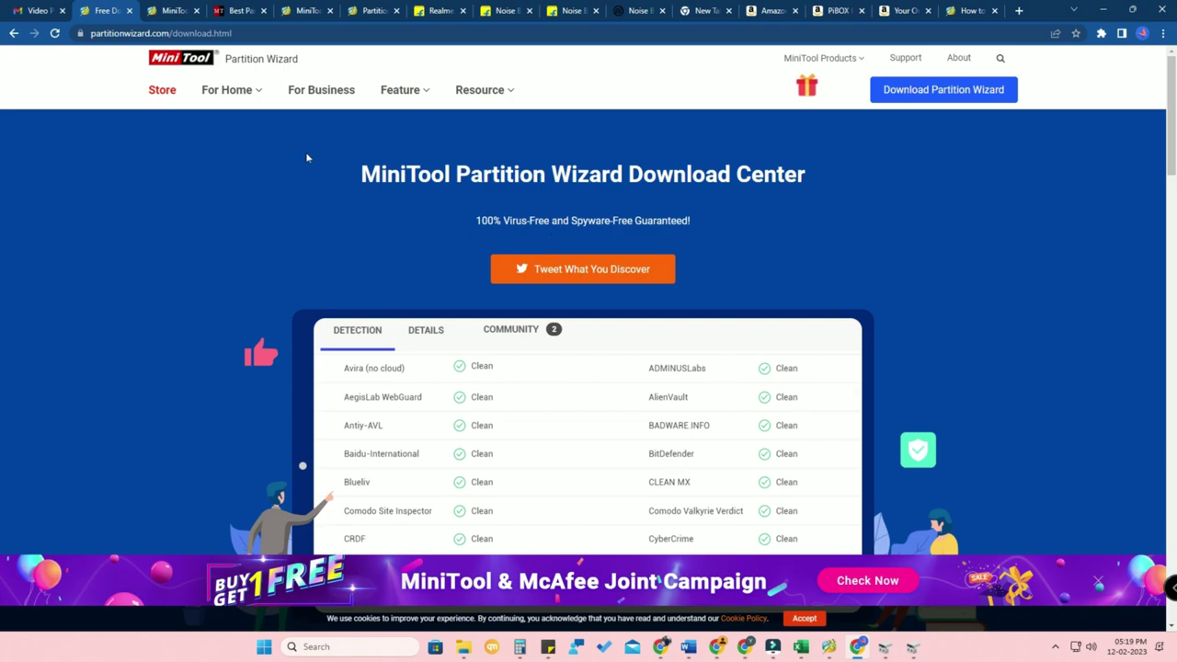
mouse_move(920, 95)
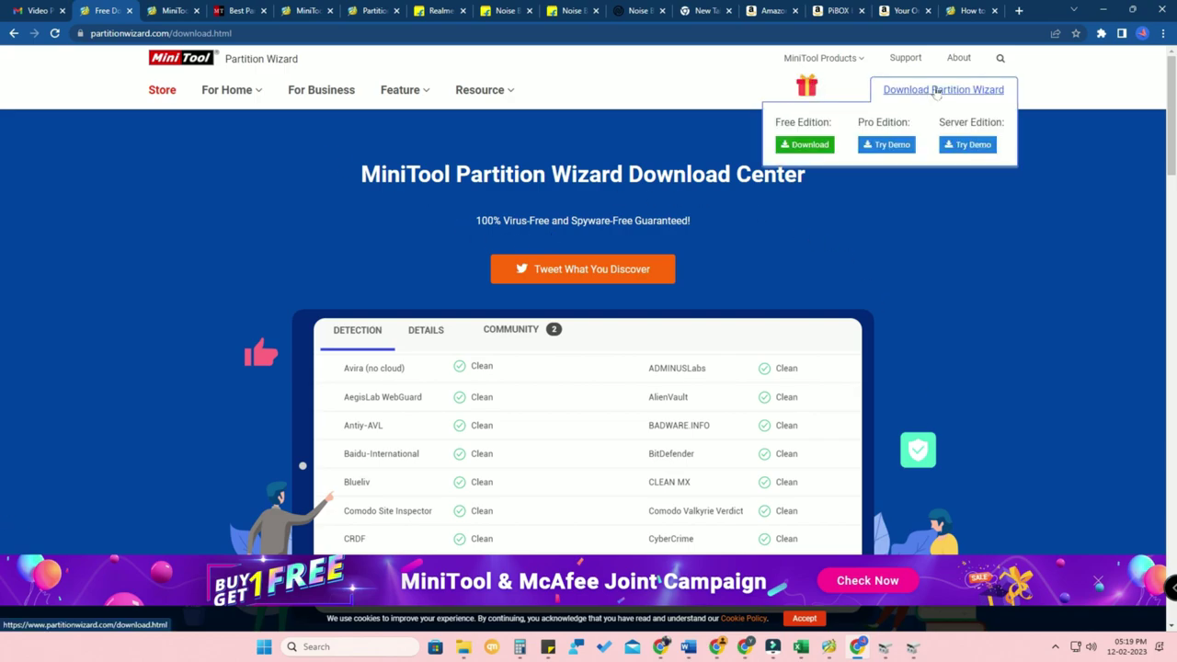
left_click(823, 153)
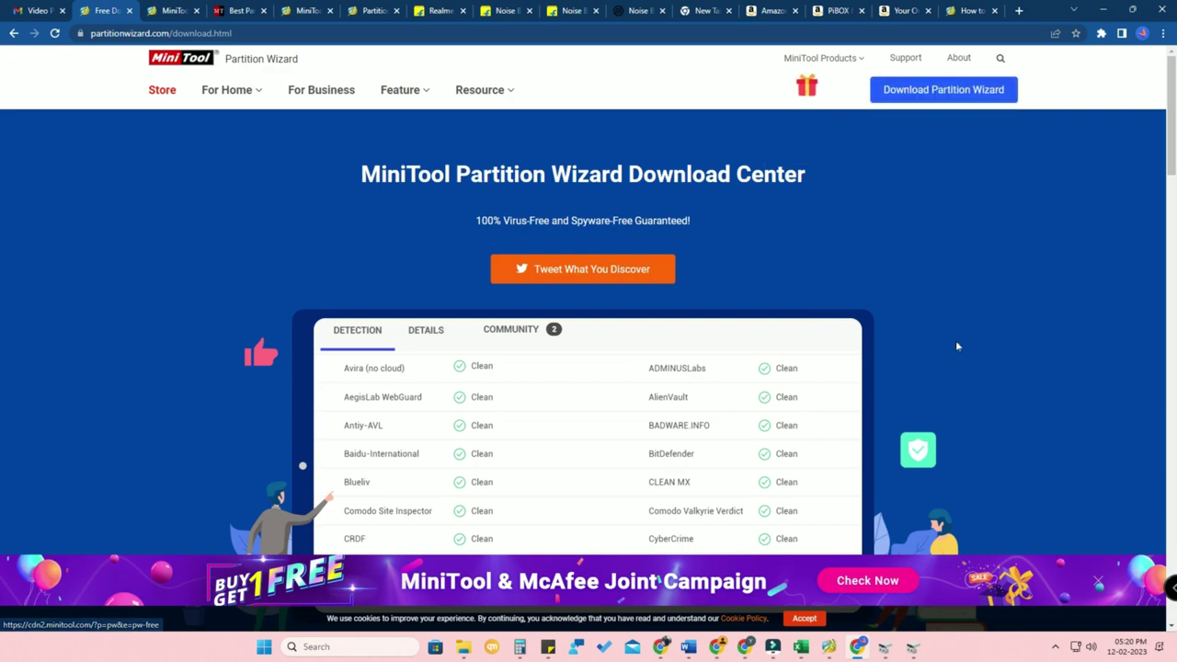
scroll(961, 338, "down", 3)
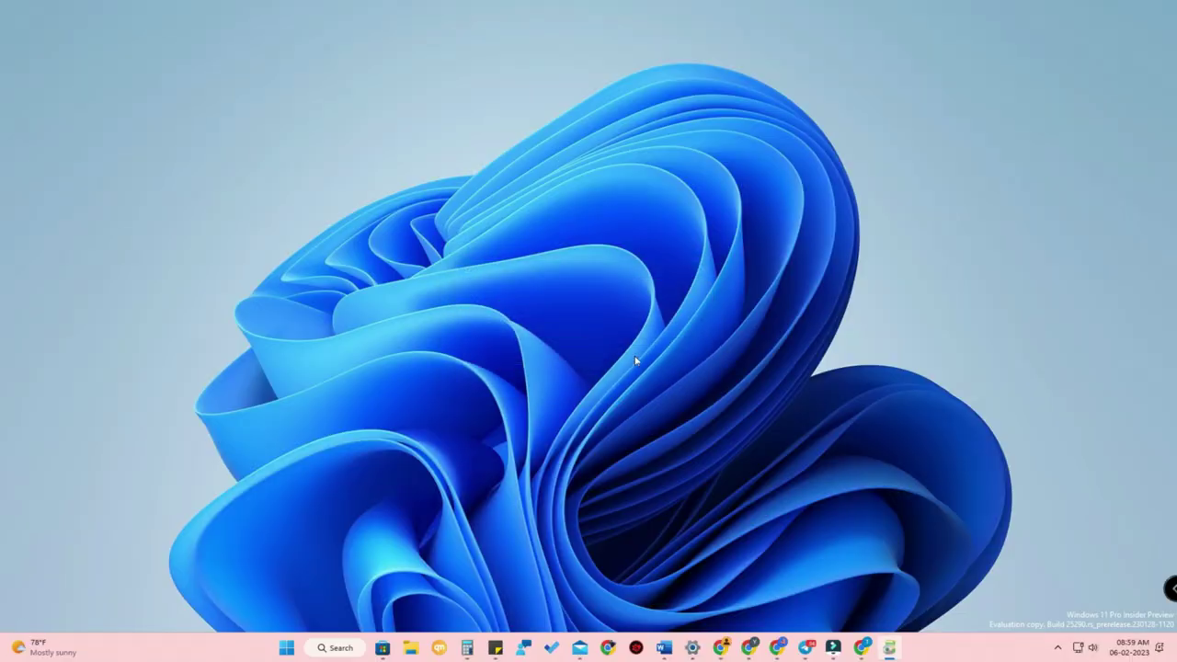
Install Partition Wizard 12.7, keeping the default components and destination folder
left_click(724, 470)
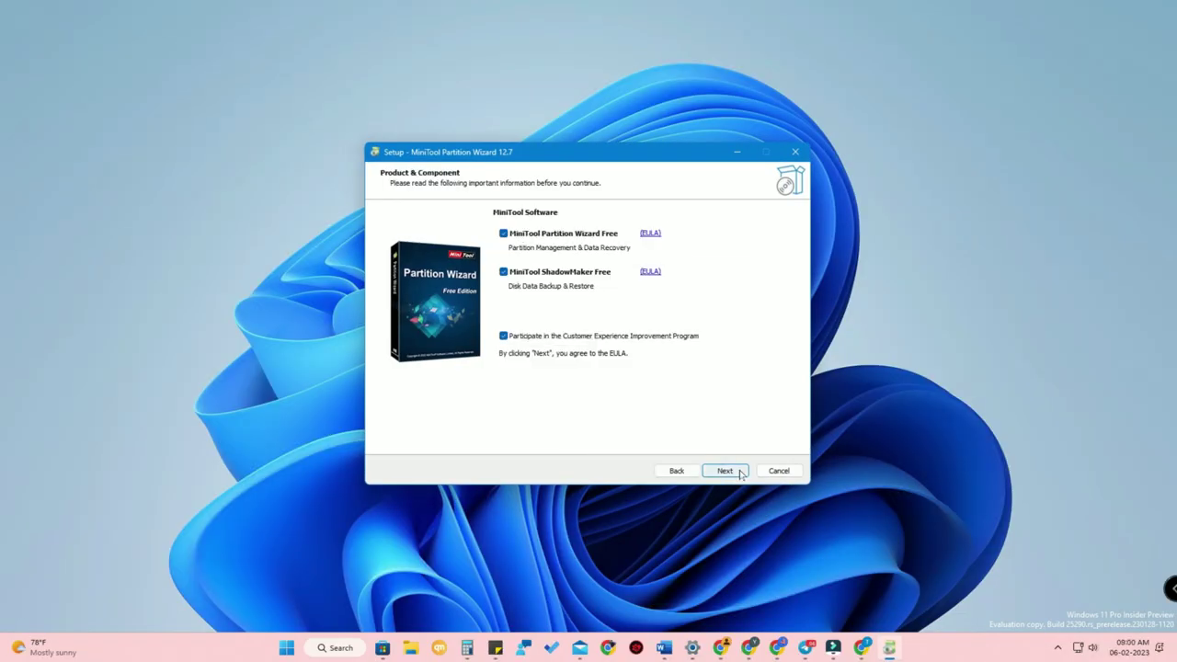
left_click(740, 471)
left_click(725, 471)
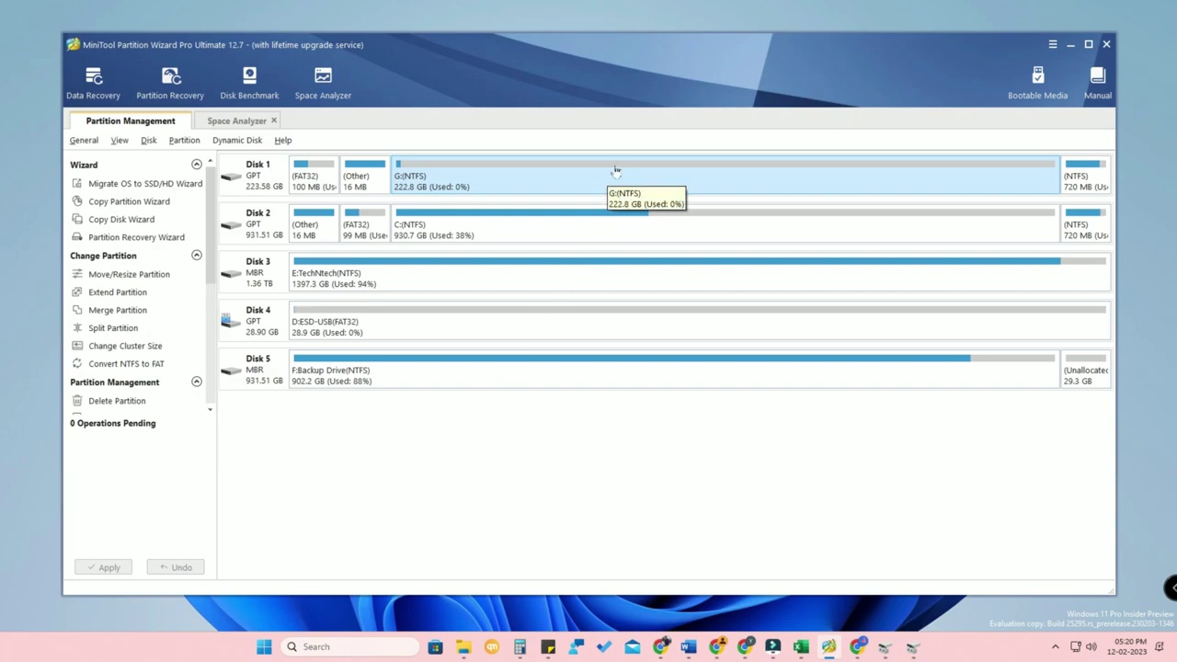
Check Local Disk (G:) contents in File Explorer (20 items, 221 GB free), then minimize Explorer
mouse_move(456, 655)
left_click(405, 586)
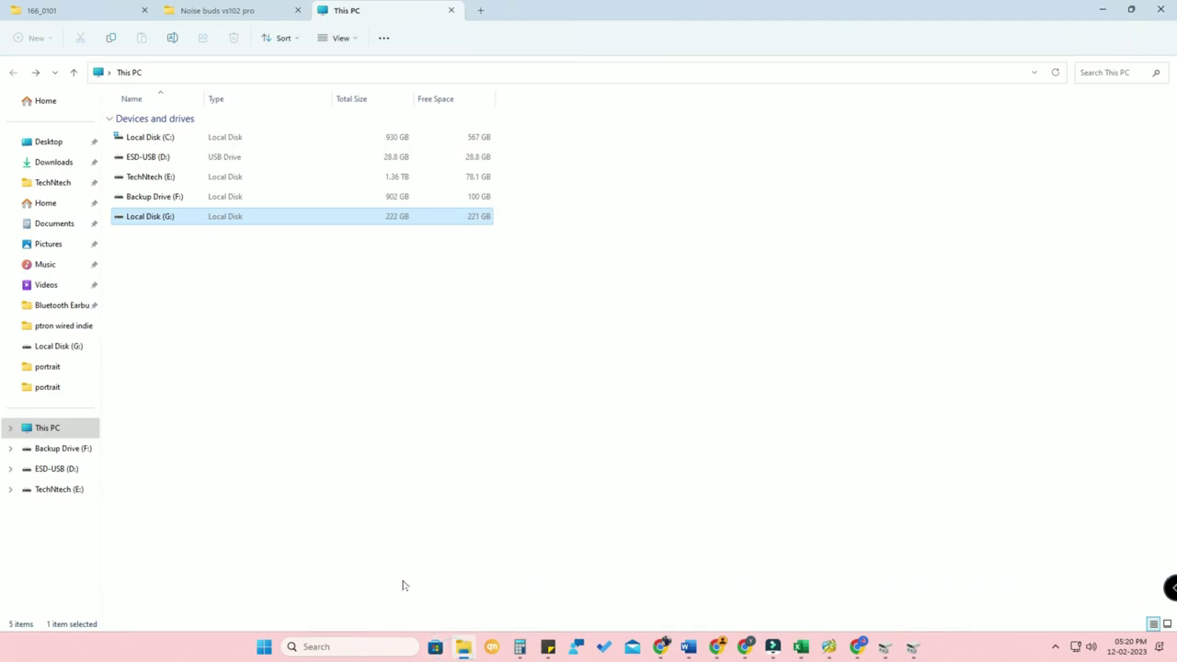
double_click(218, 218)
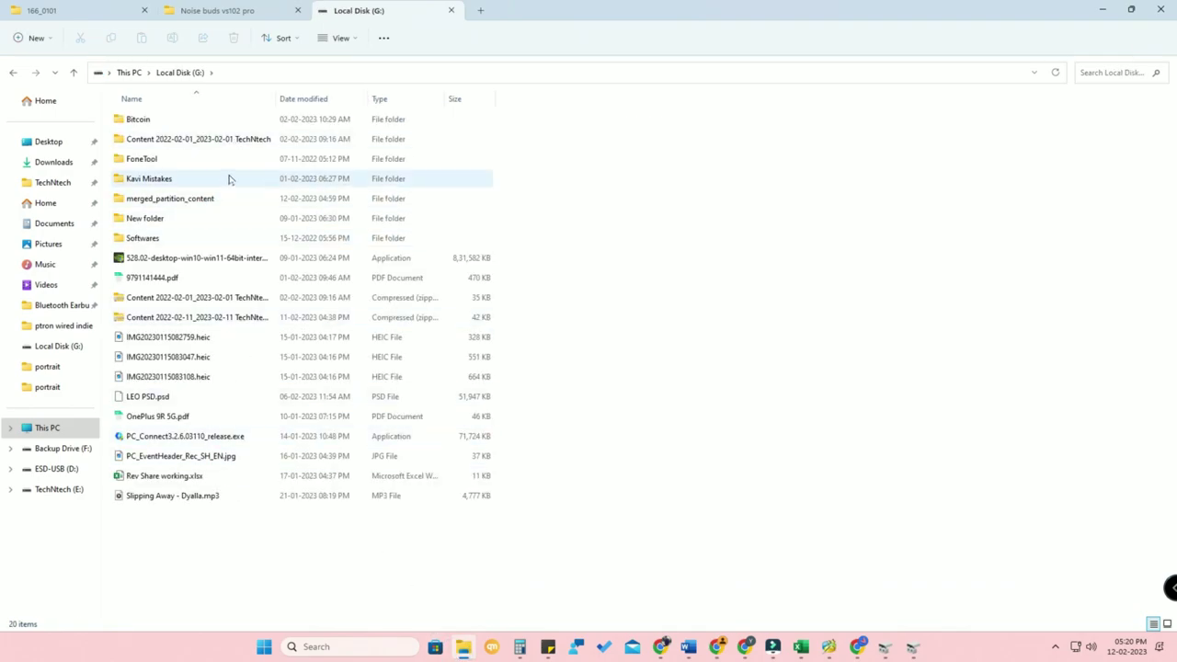
left_click(13, 71)
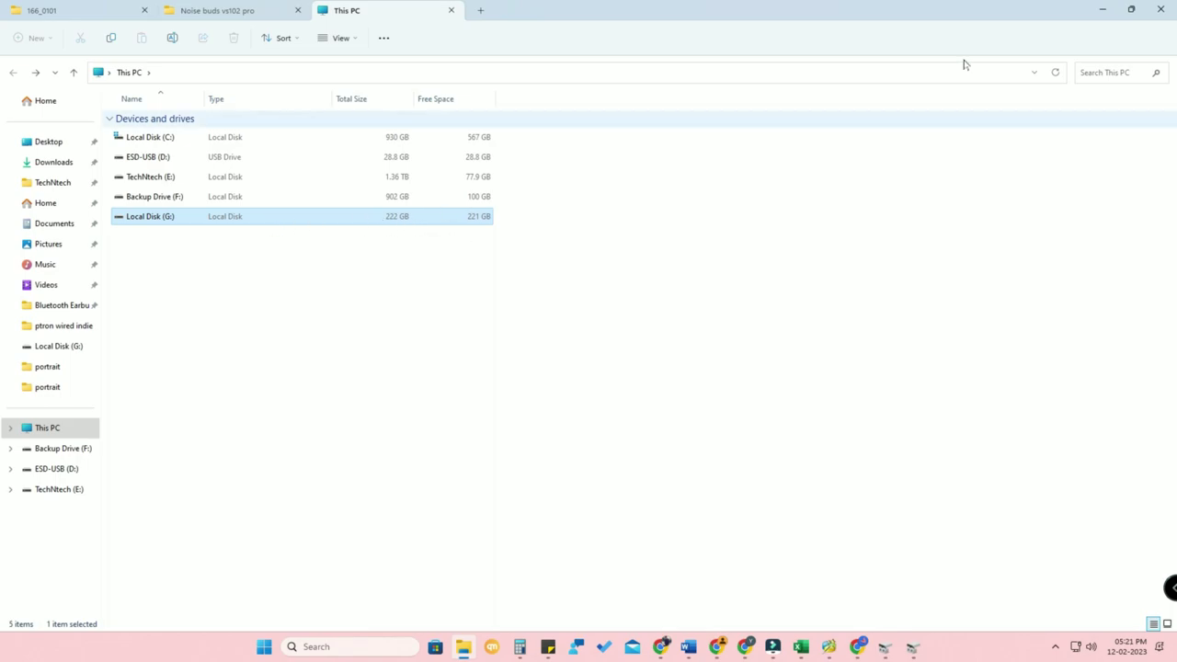
left_click(1099, 12)
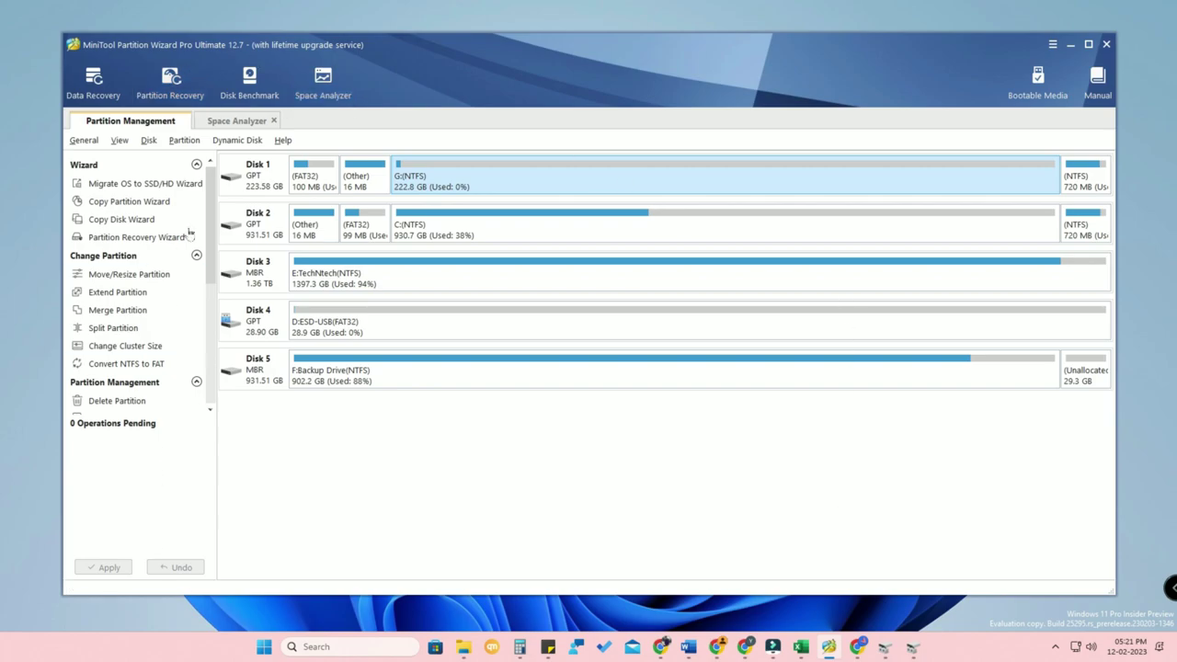
Select the G: partition on Disk 1 and choose Split from its context menu
left_click(245, 188)
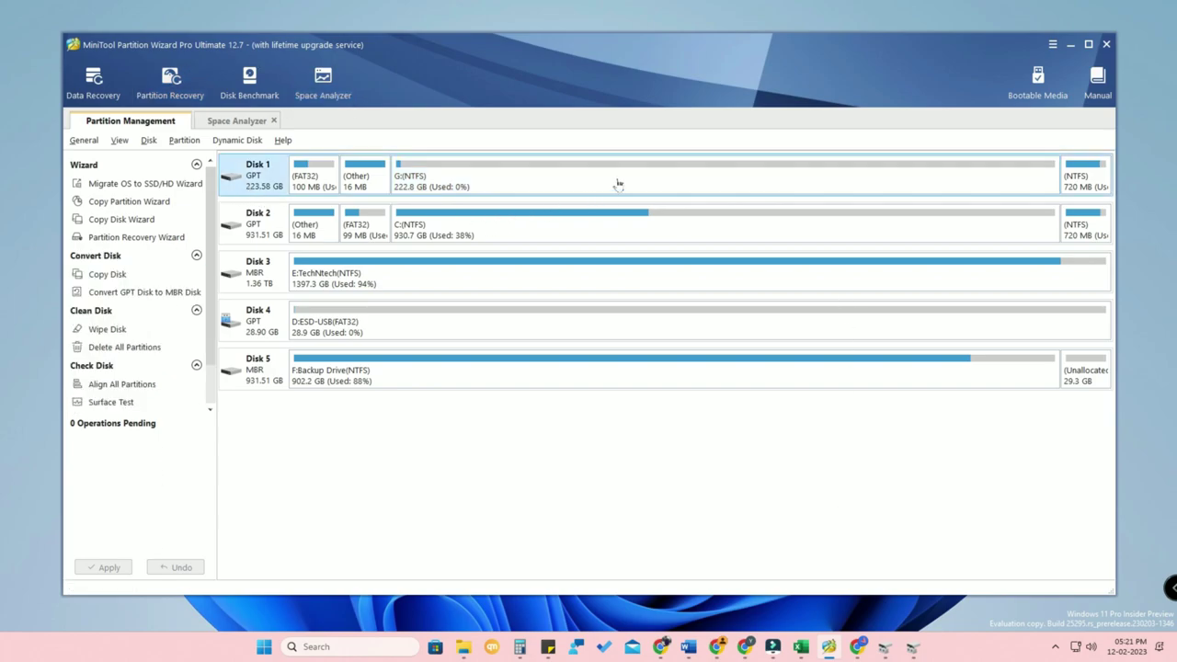
left_click(585, 177)
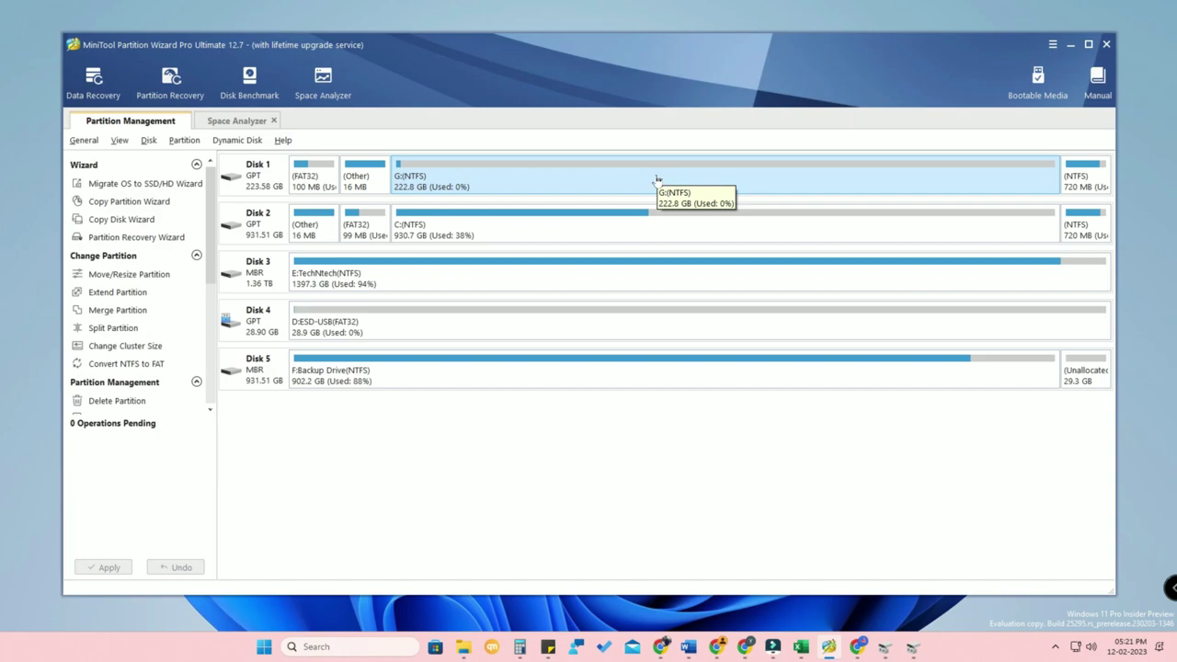
right_click(658, 178)
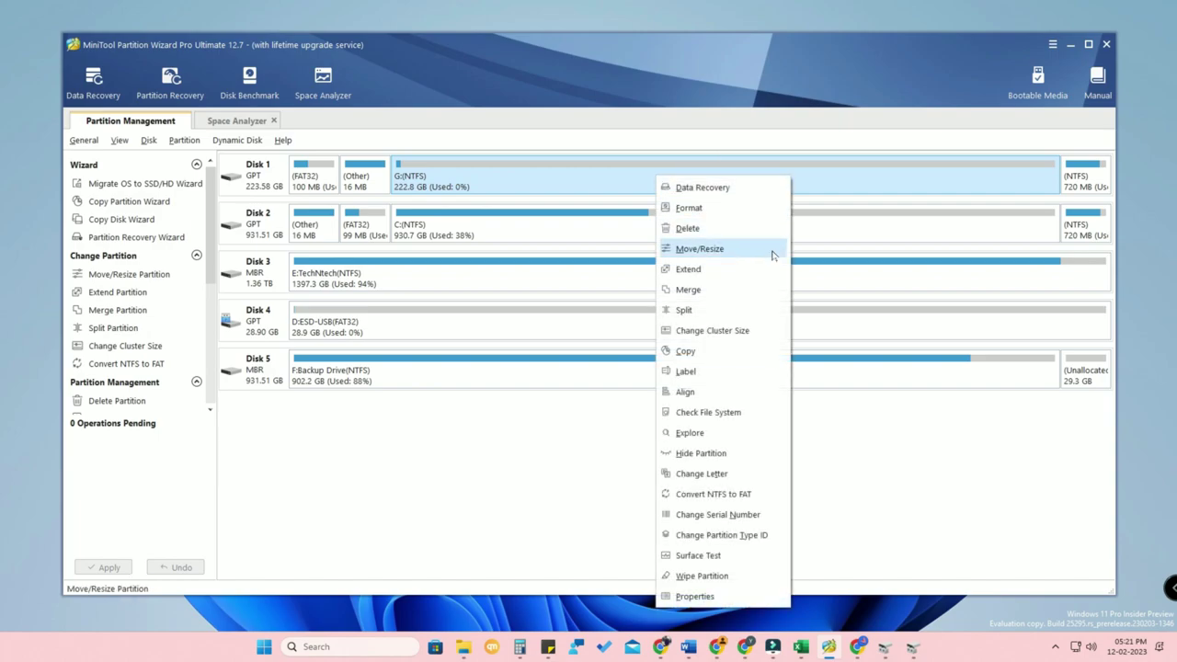
left_click(610, 184)
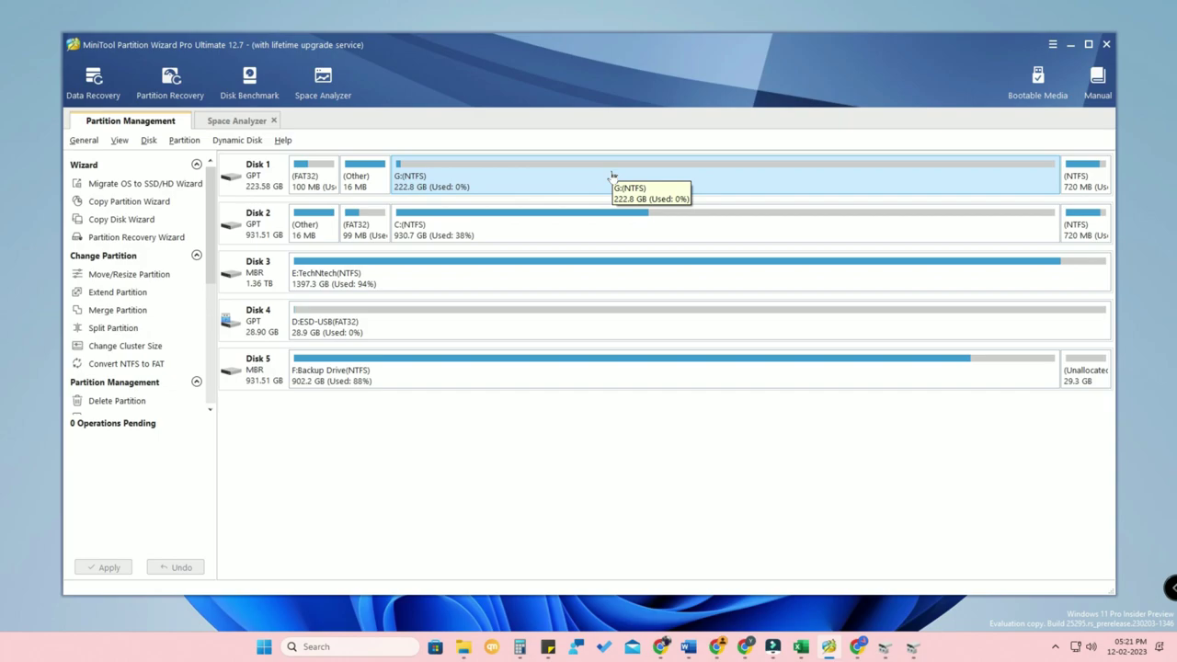
right_click(562, 175)
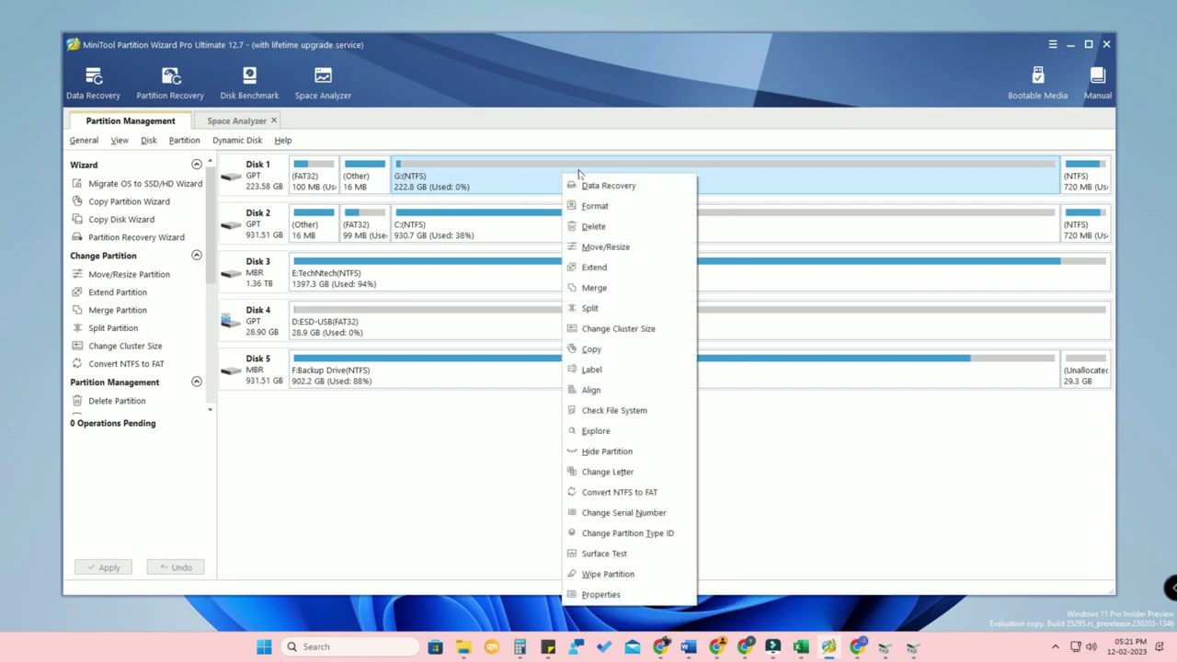
left_click(619, 313)
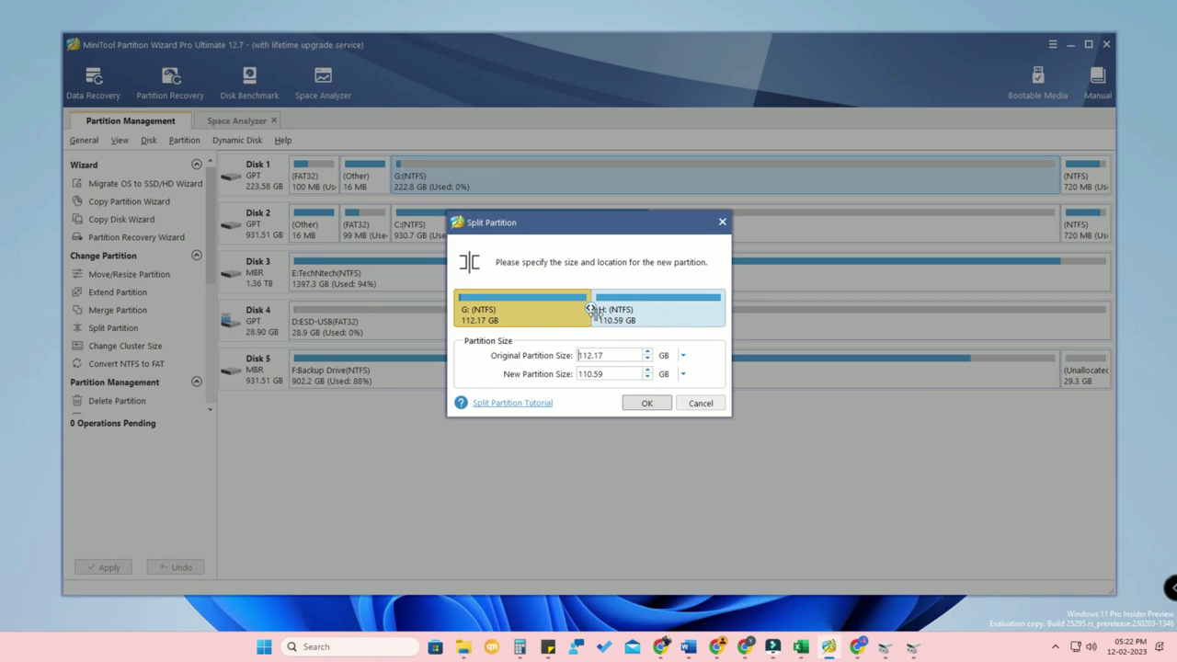
Set the split so G is 61.18 GB and new H is 161.58 GB, and confirm
left_click_drag(590, 310, 538, 304)
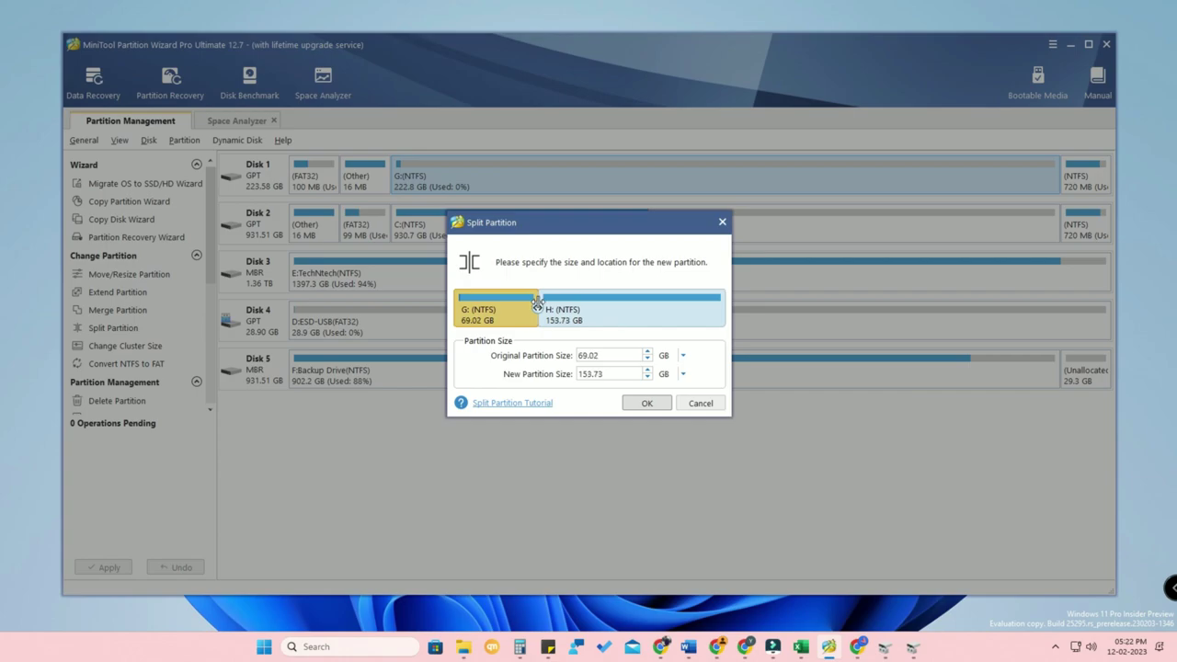
left_click_drag(538, 305, 528, 306)
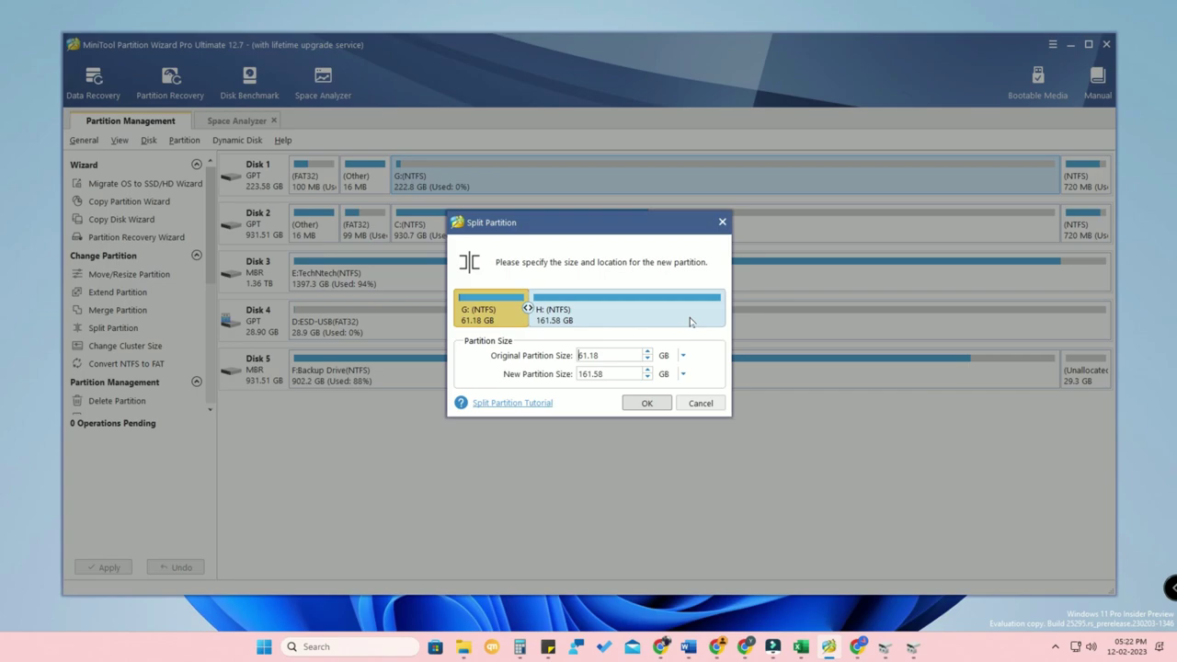
left_click(648, 407)
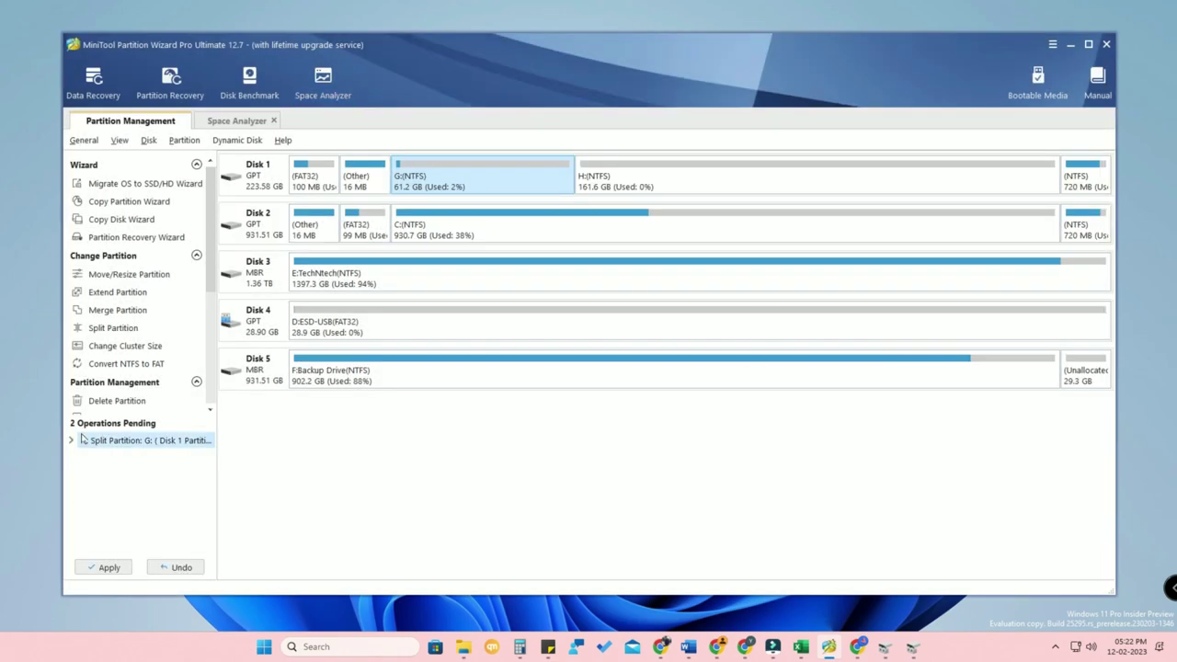
Apply the pending G: split and acknowledge the success message
left_click(105, 567)
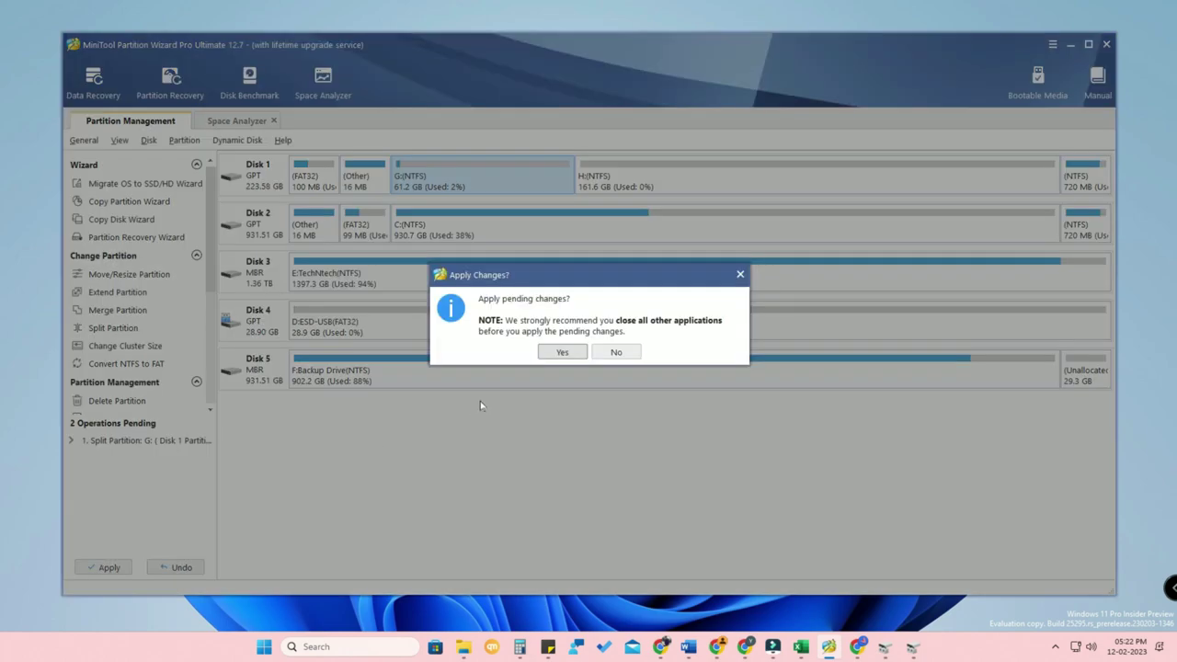
left_click(575, 358)
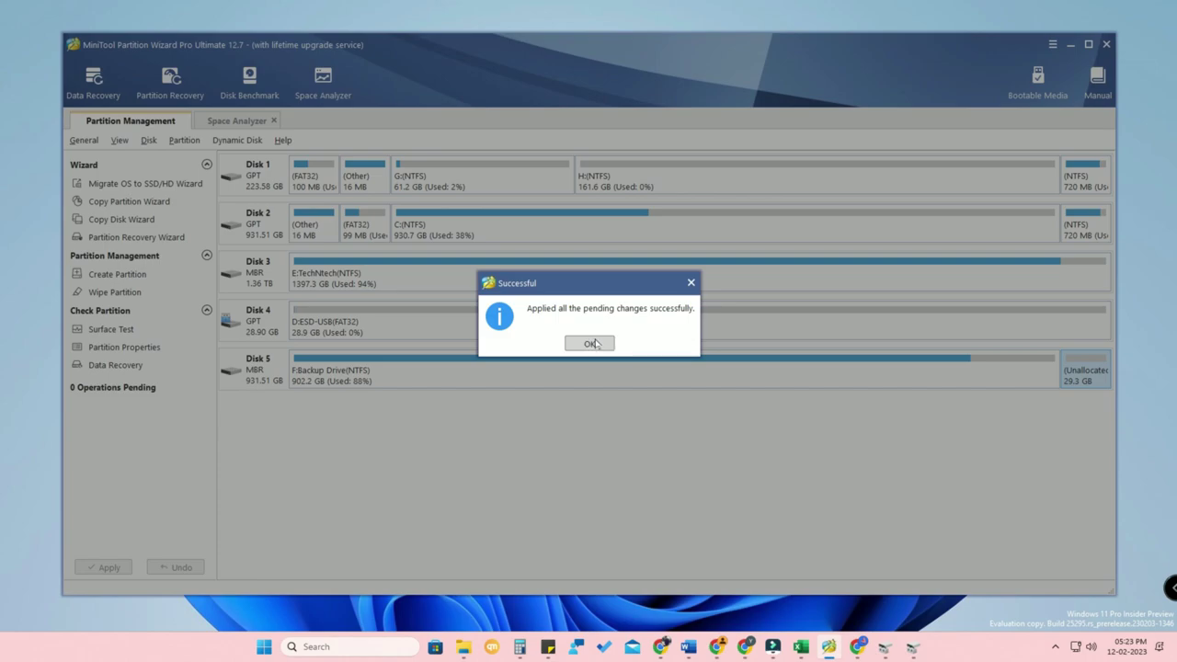
left_click(590, 344)
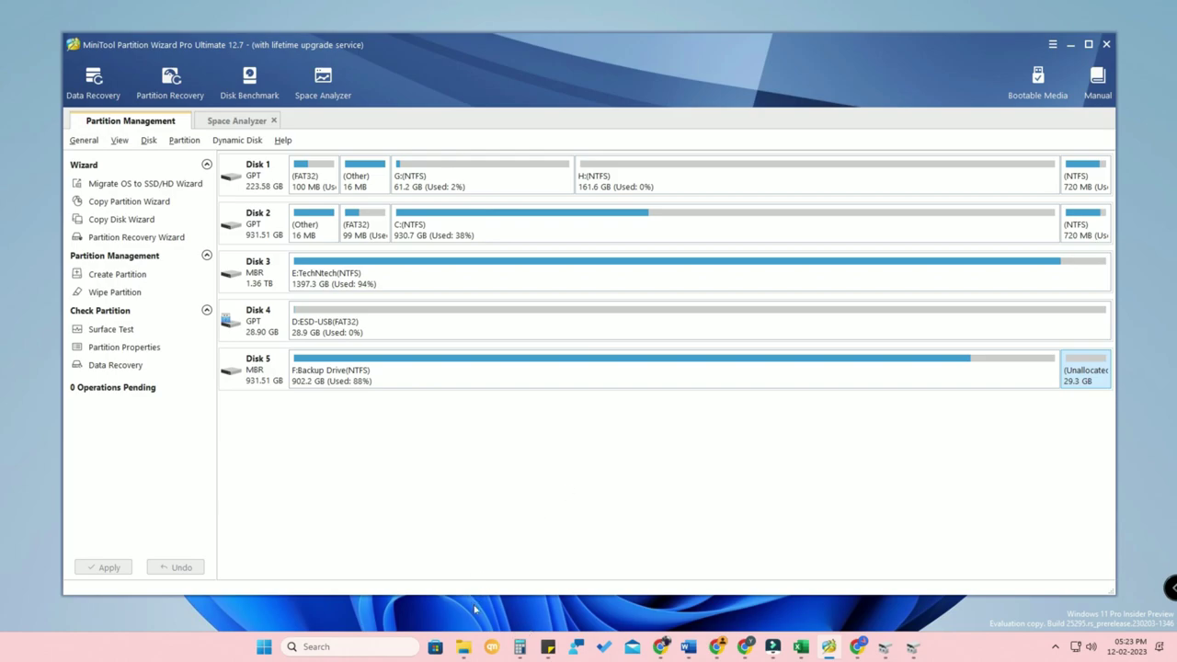
left_click(464, 647)
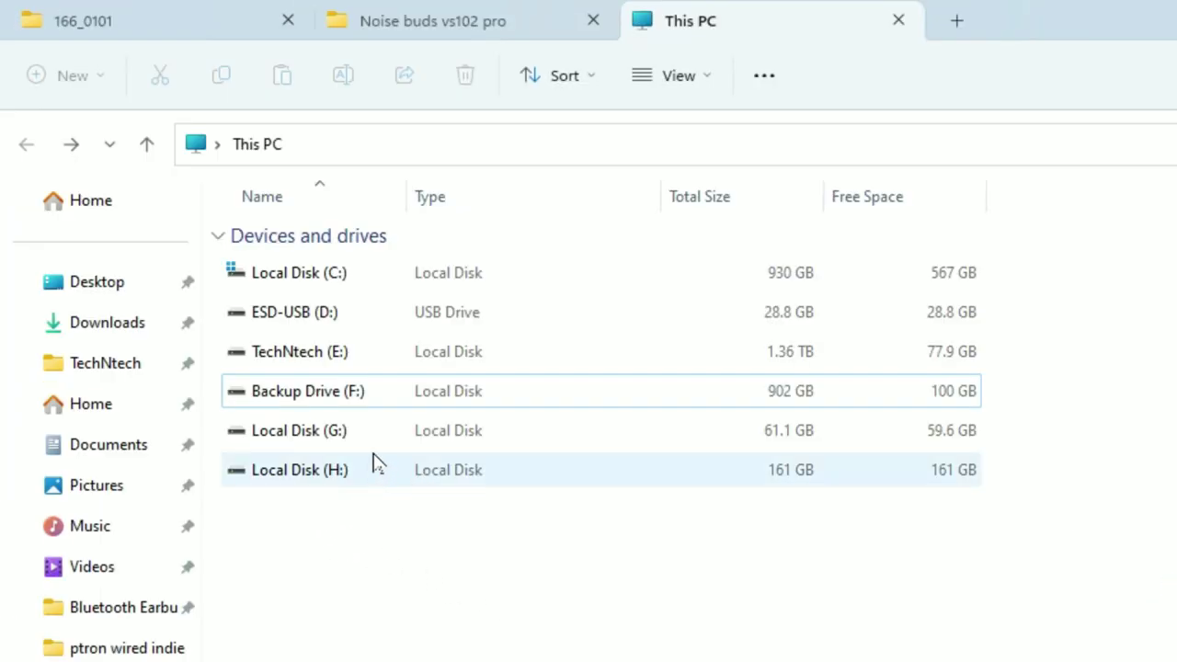
Open H: and G: to verify H is empty and G keeps its 20 items, then show the desktop
left_click(503, 438)
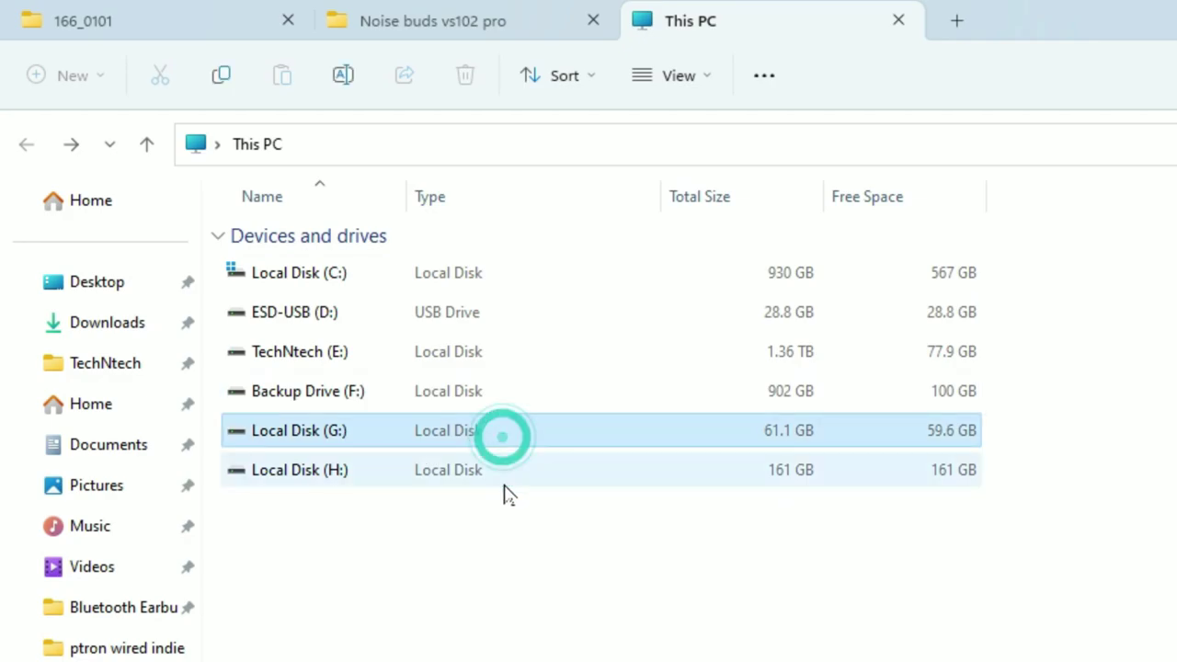
left_click(502, 479)
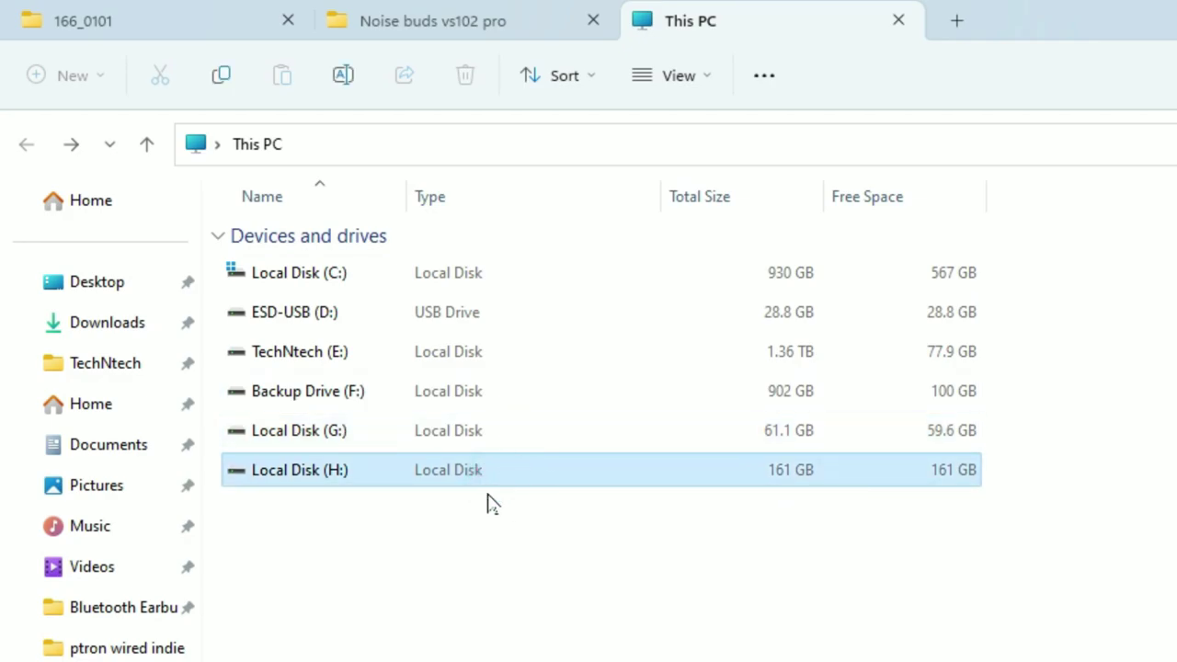
double_click(511, 482)
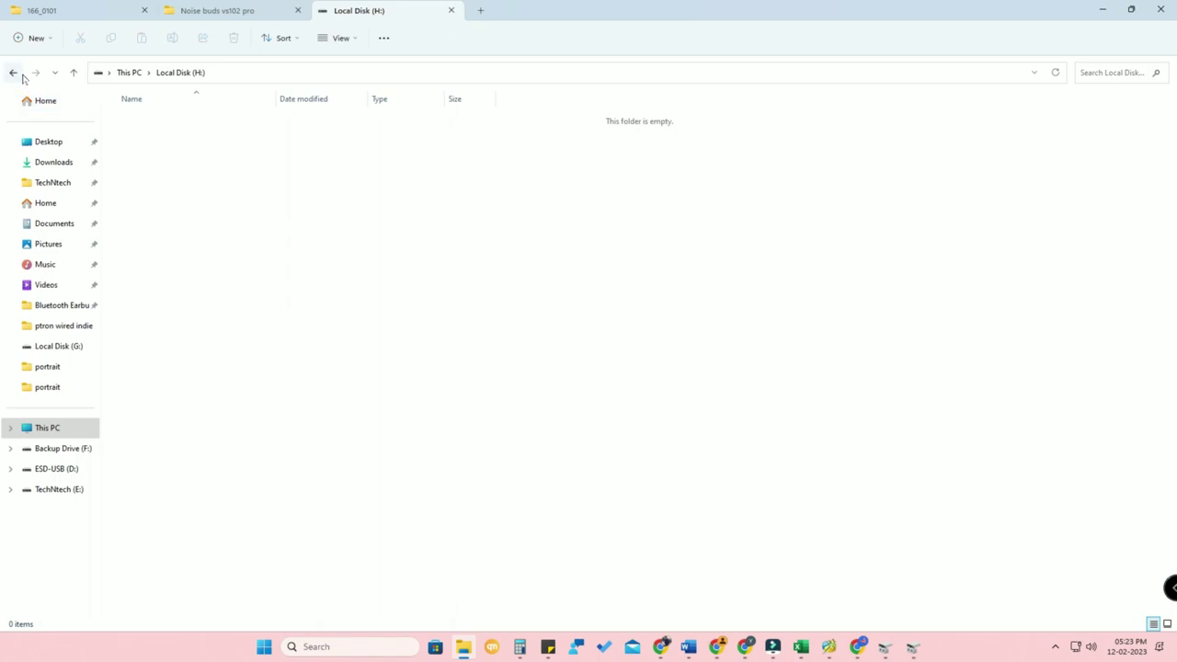
left_click(19, 74)
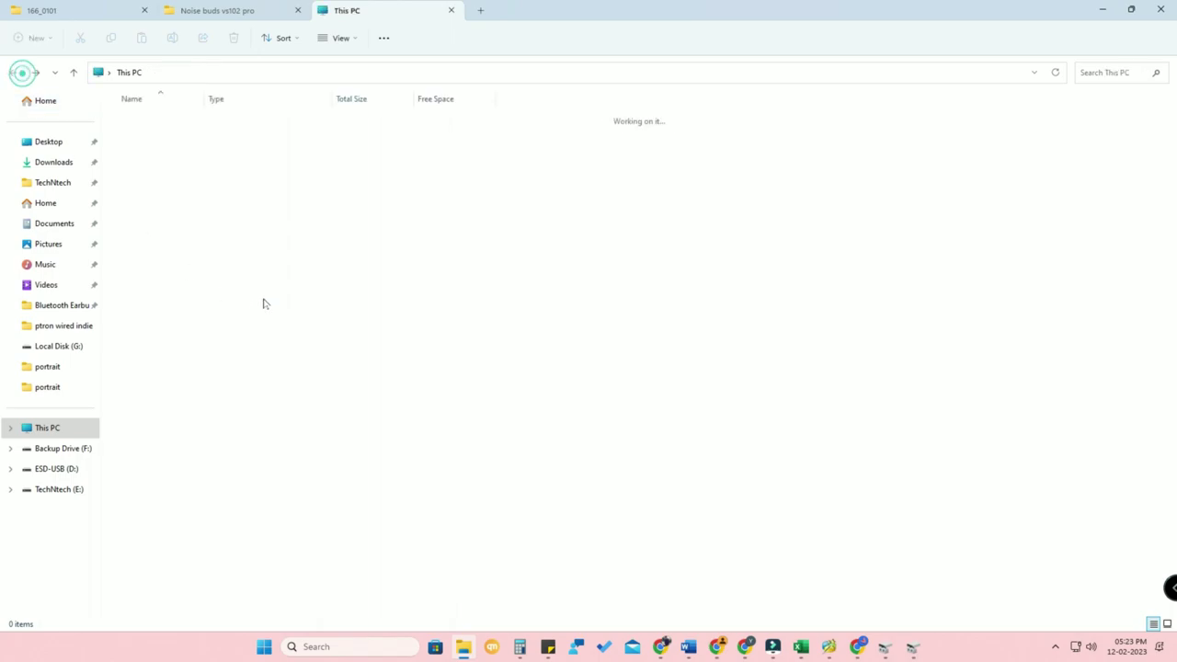
double_click(273, 227)
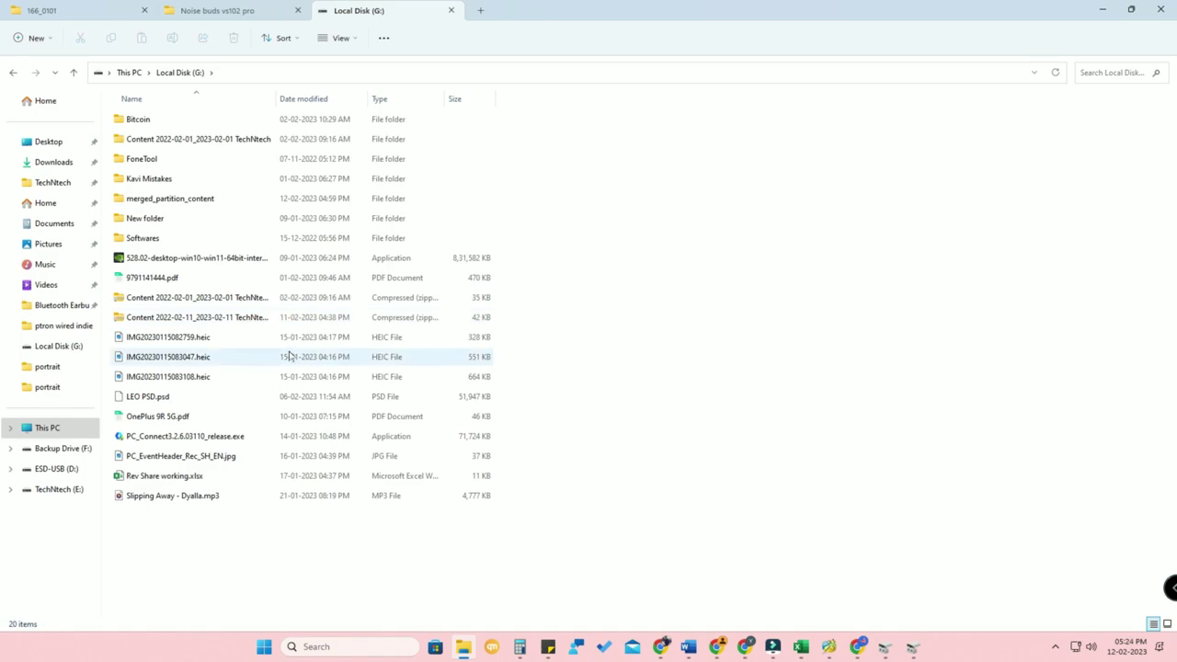
left_click(18, 73)
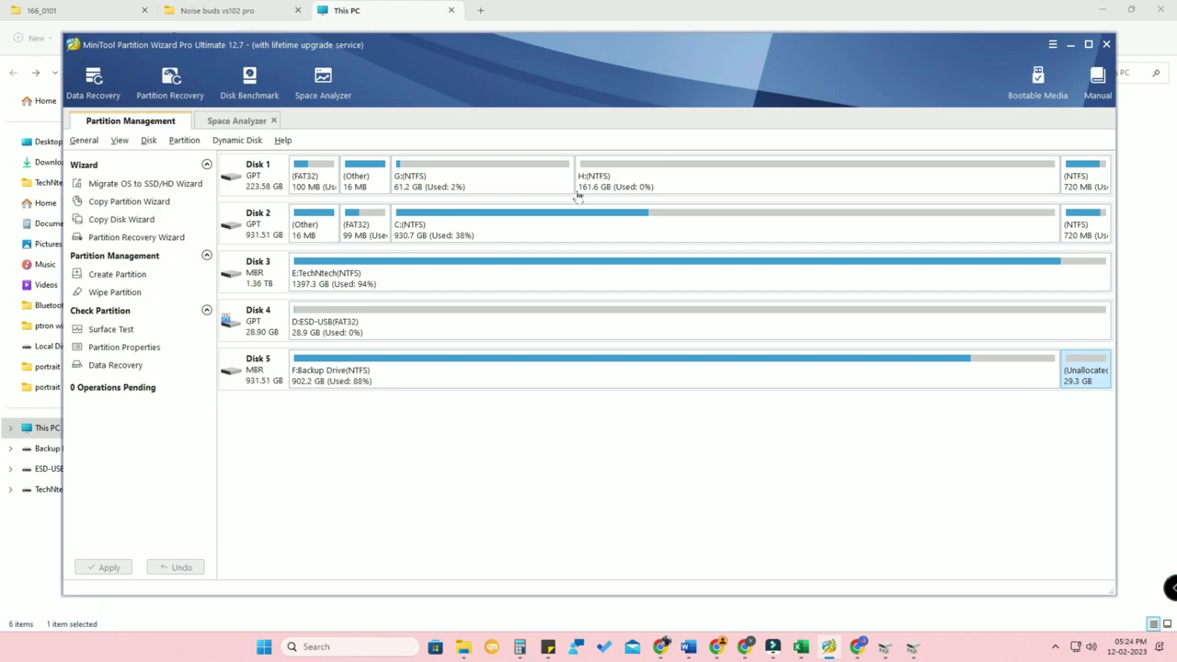
key("super+d")
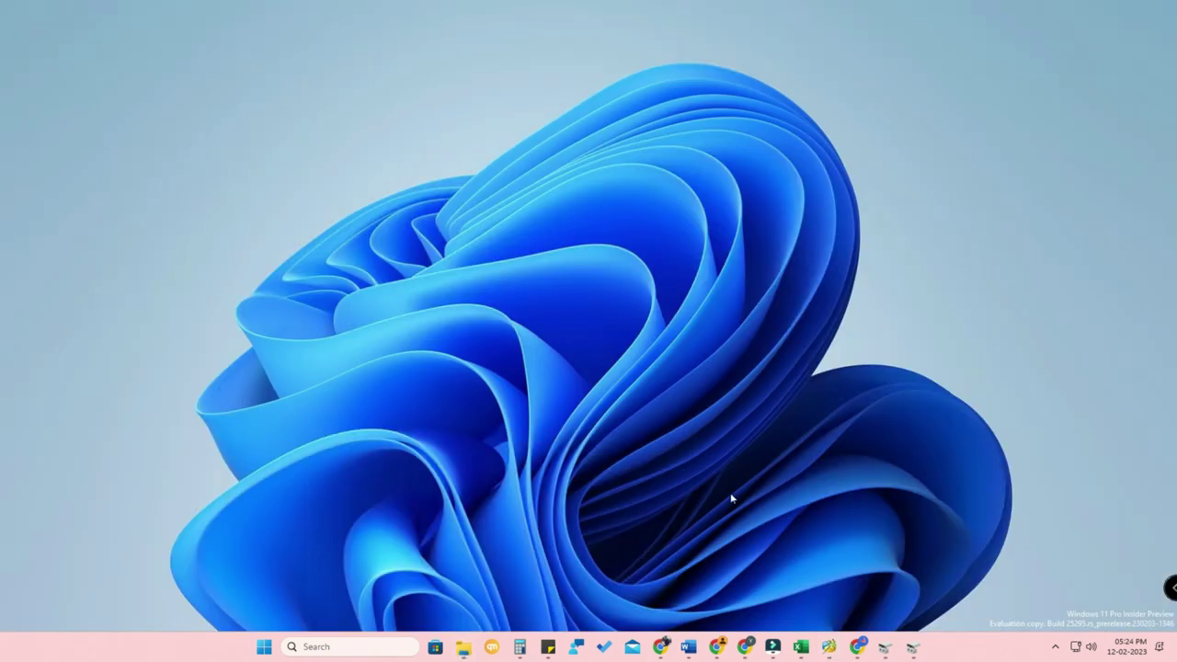
Split H: on Disk 1 into a 46.27 GB H and a new I partition
left_click(830, 647)
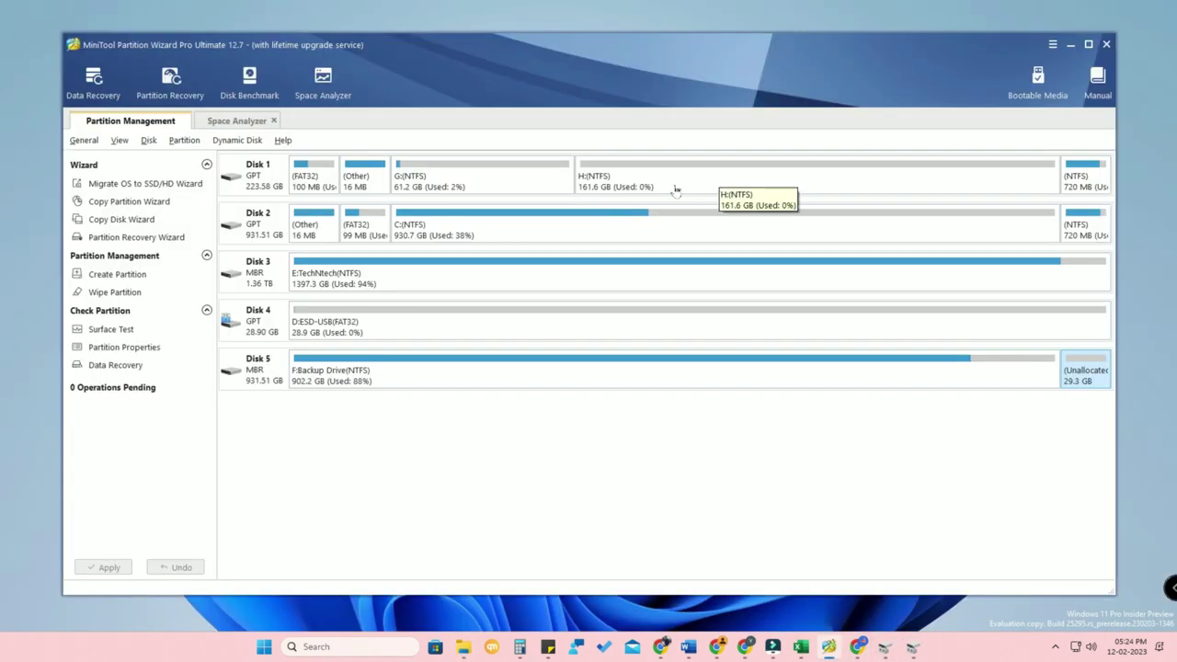
left_click(729, 180)
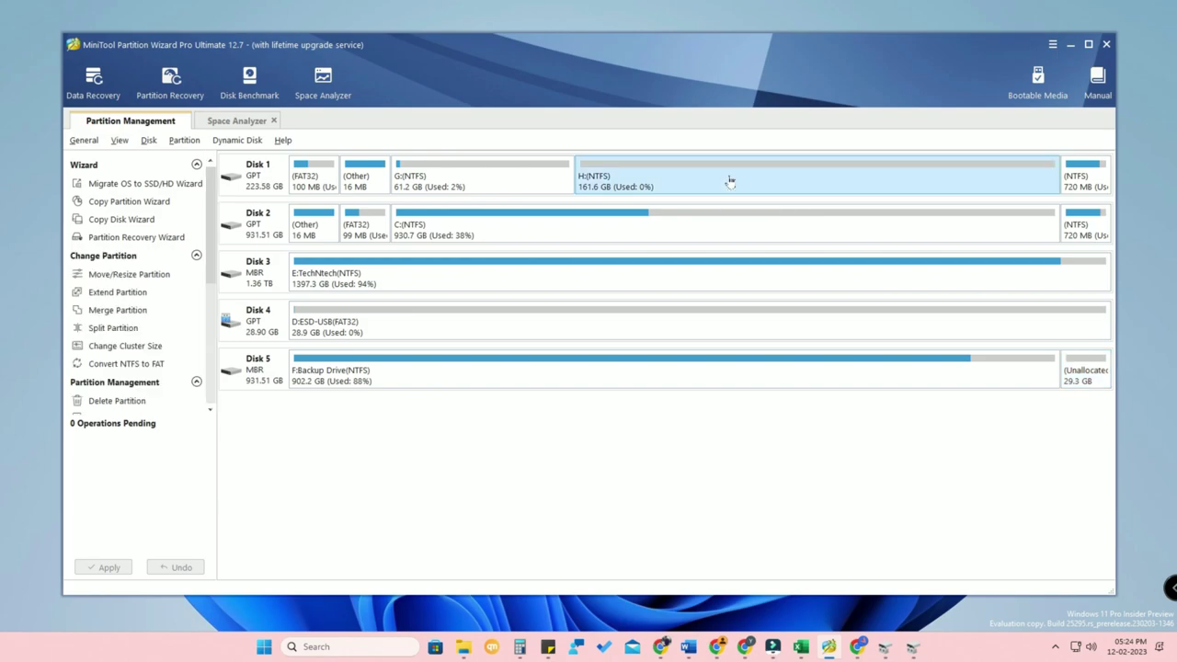
right_click(729, 180)
left_click(814, 308)
left_click_drag(593, 309, 531, 309)
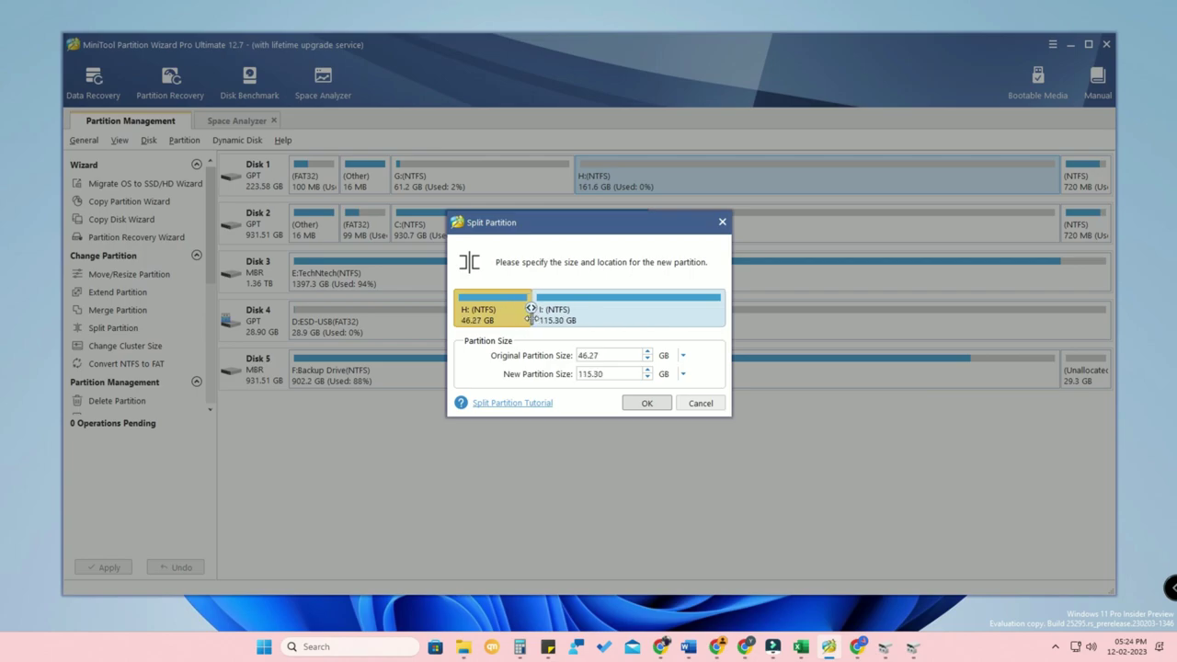
left_click(648, 403)
Apply the pending H: split and acknowledge the success message
left_click(104, 567)
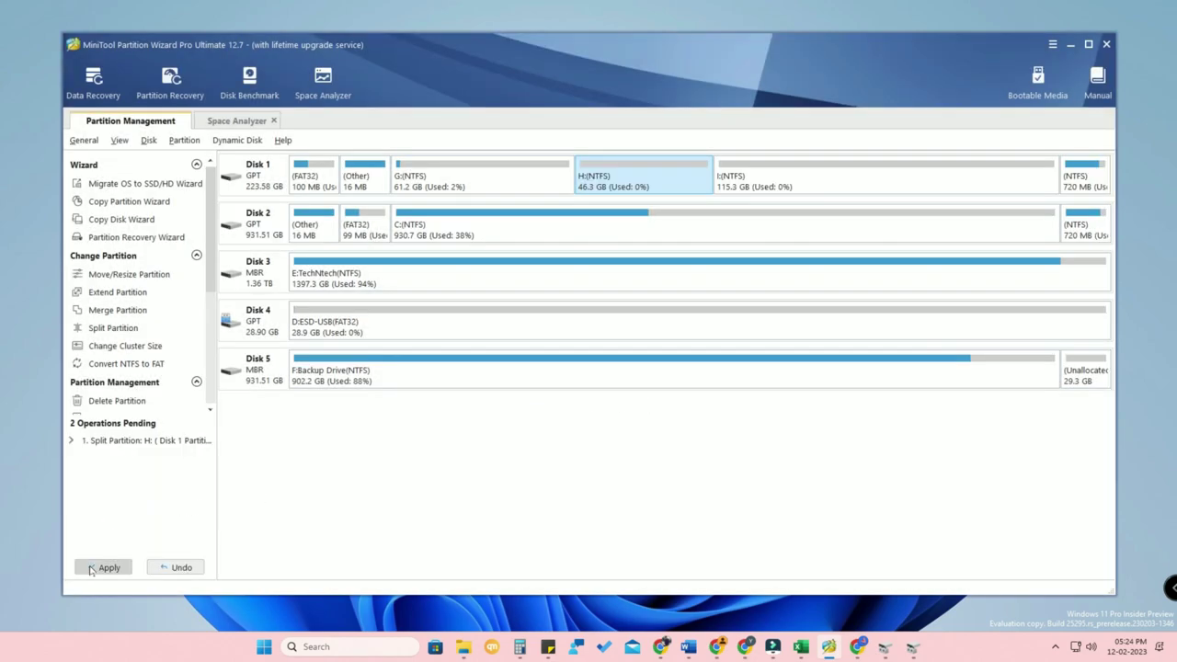
left_click(562, 352)
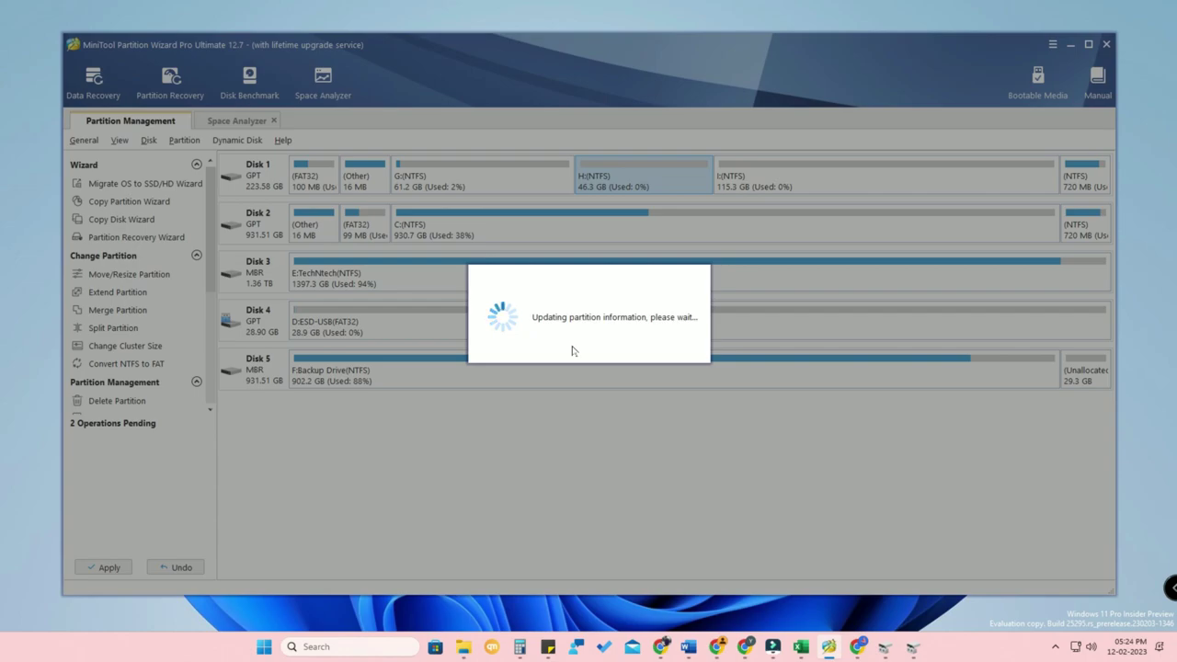
left_click(590, 342)
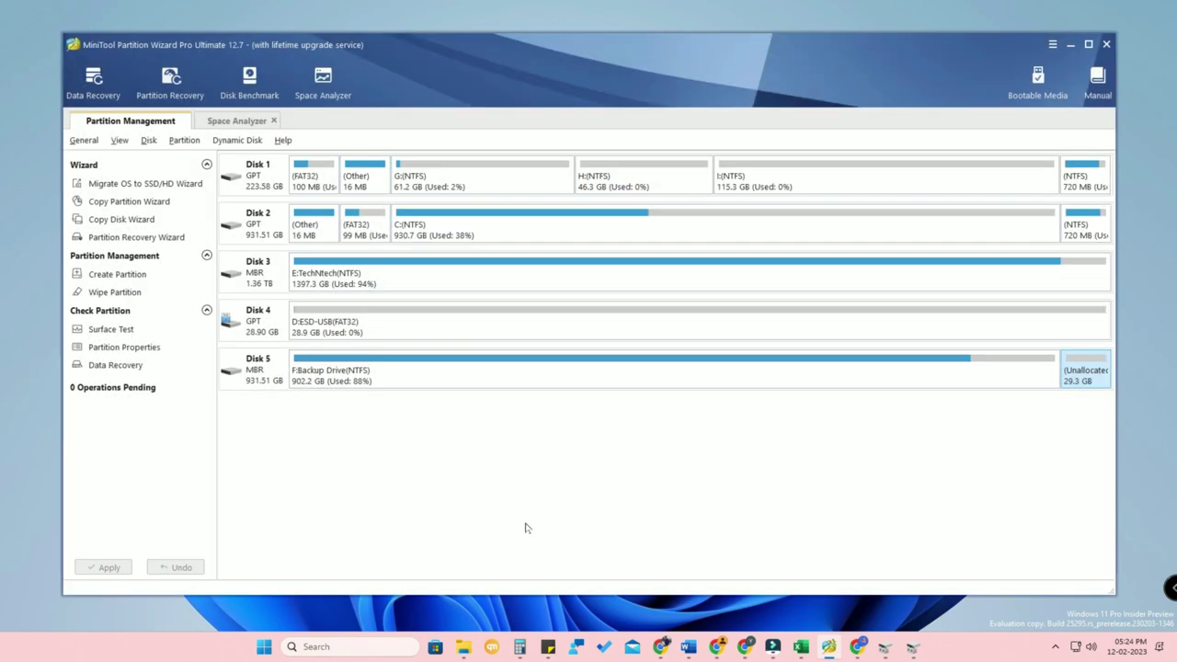
left_click(464, 646)
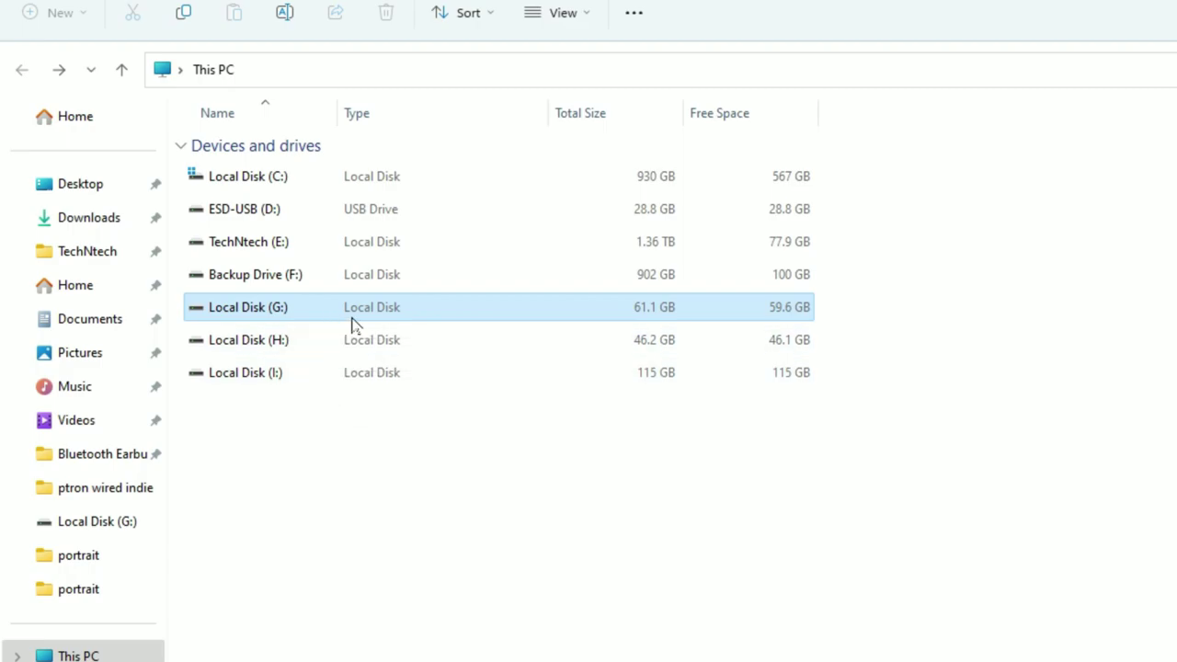
right_click(321, 374)
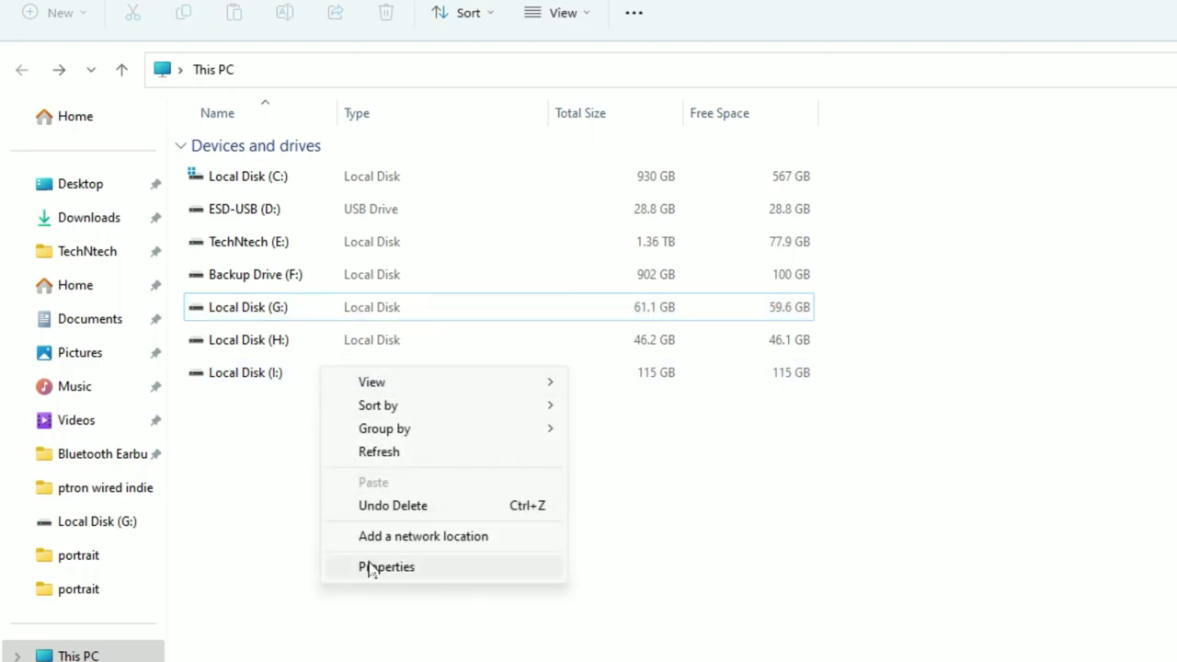
left_click(237, 382)
right_click(237, 379)
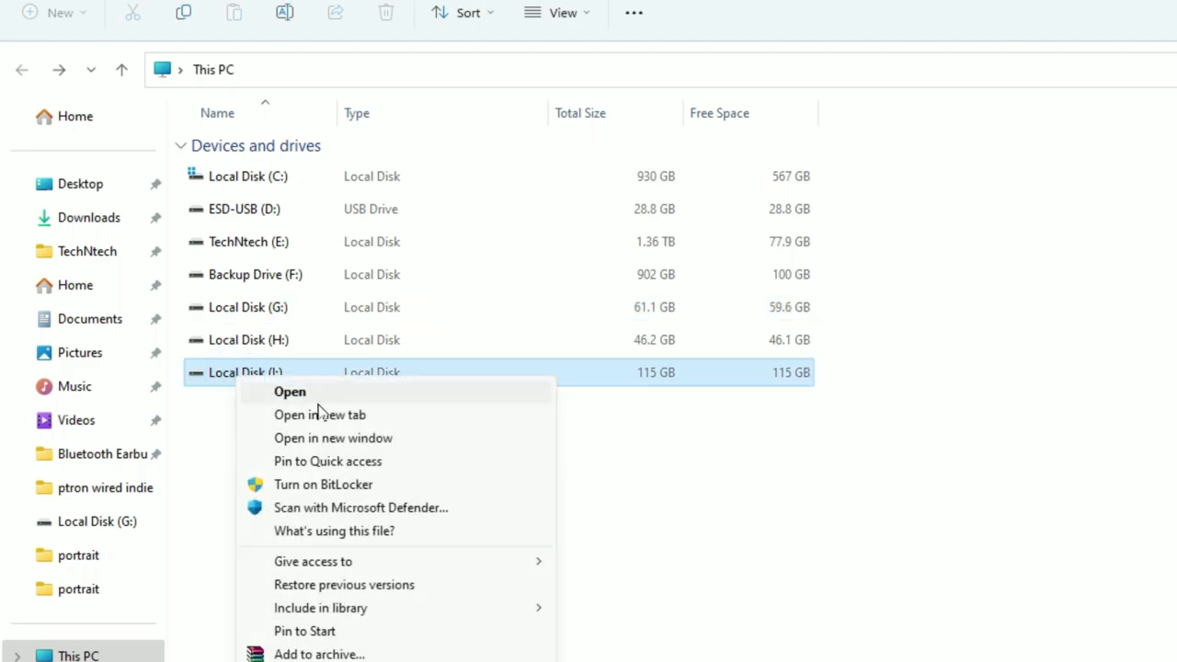
key("m")
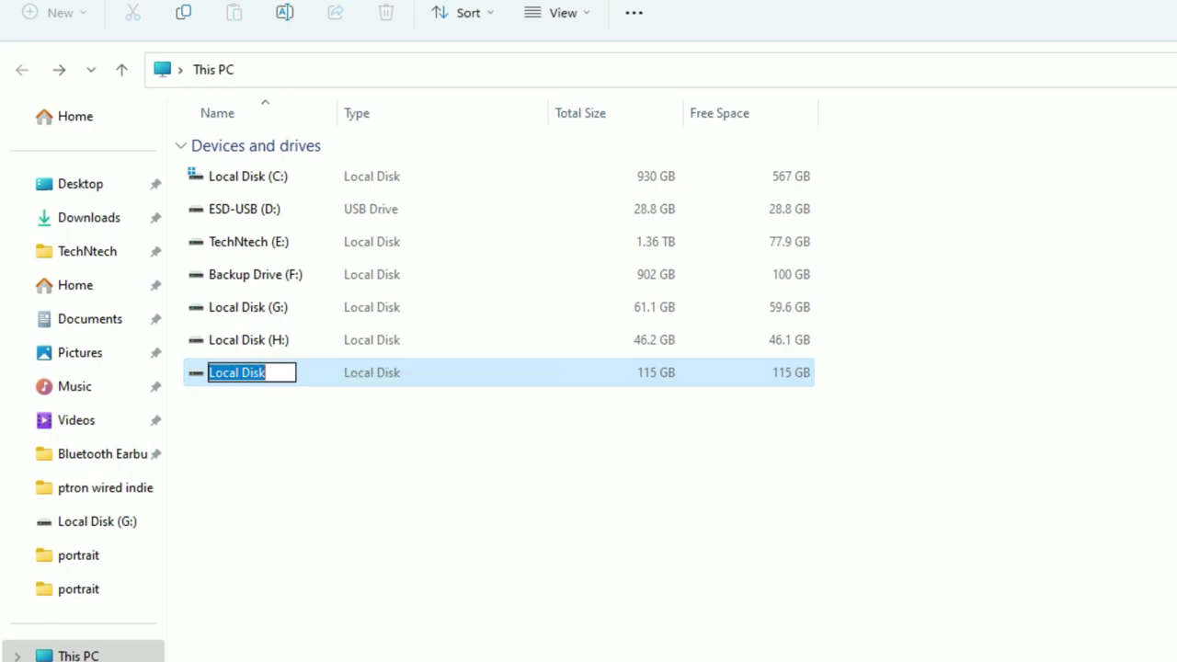
key("Escape")
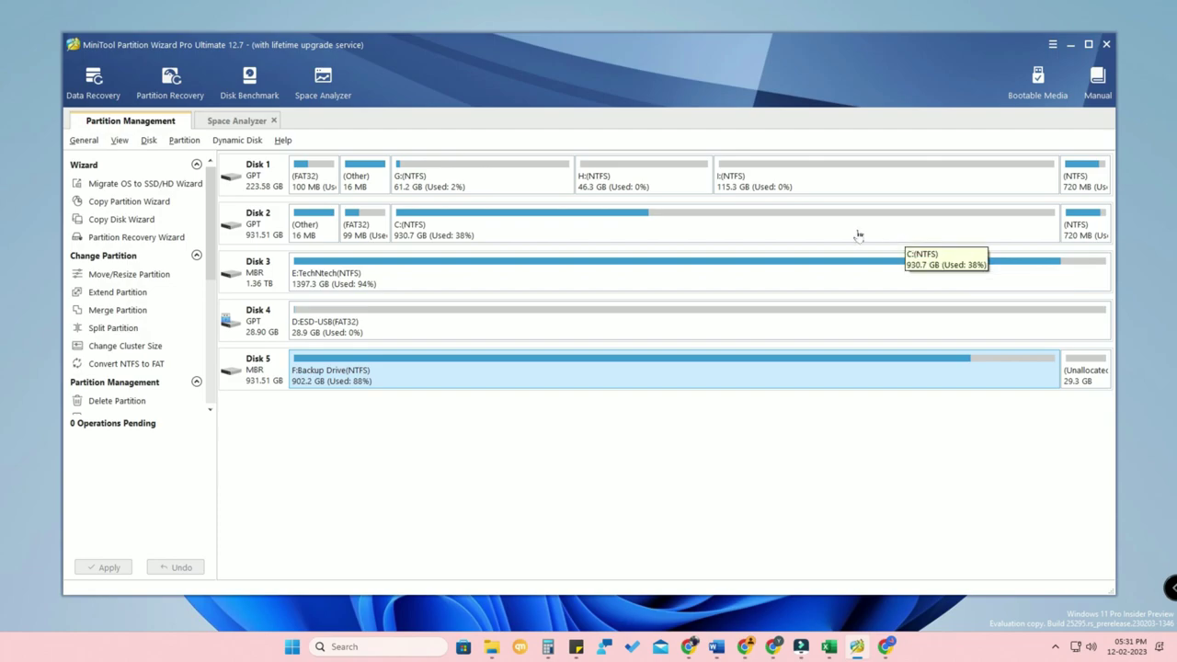
Set up a merge of partition I: into H: on Disk 1, keeping H: as the target
left_click(621, 181)
right_click(633, 169)
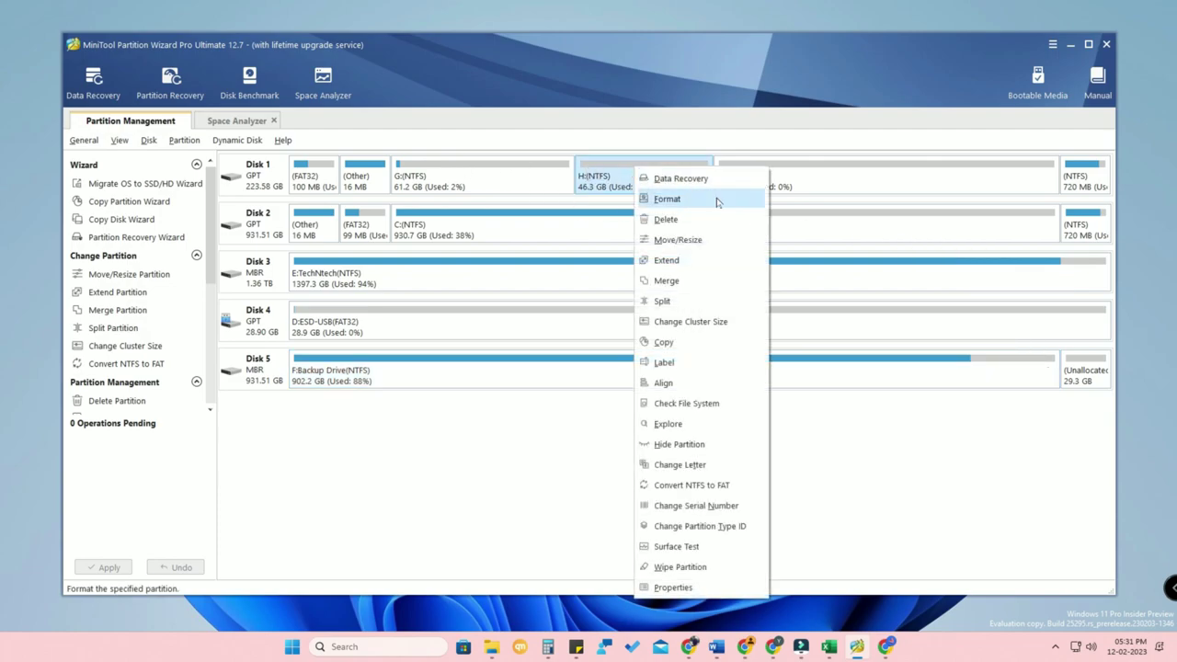
left_click(697, 288)
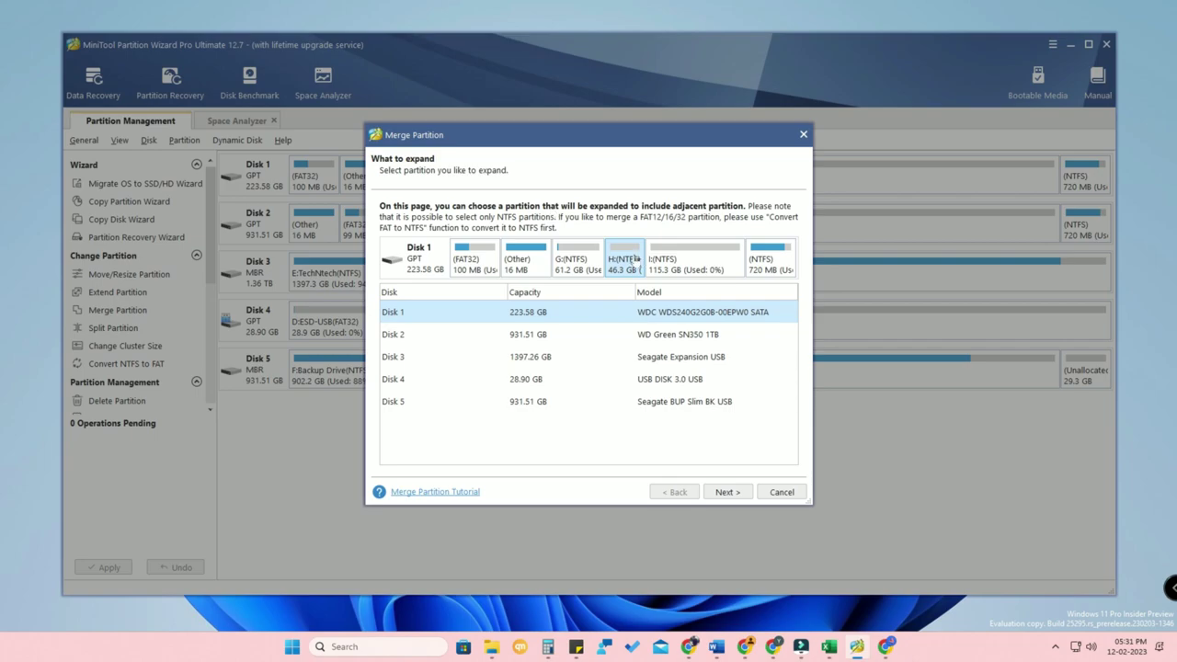
left_click(725, 492)
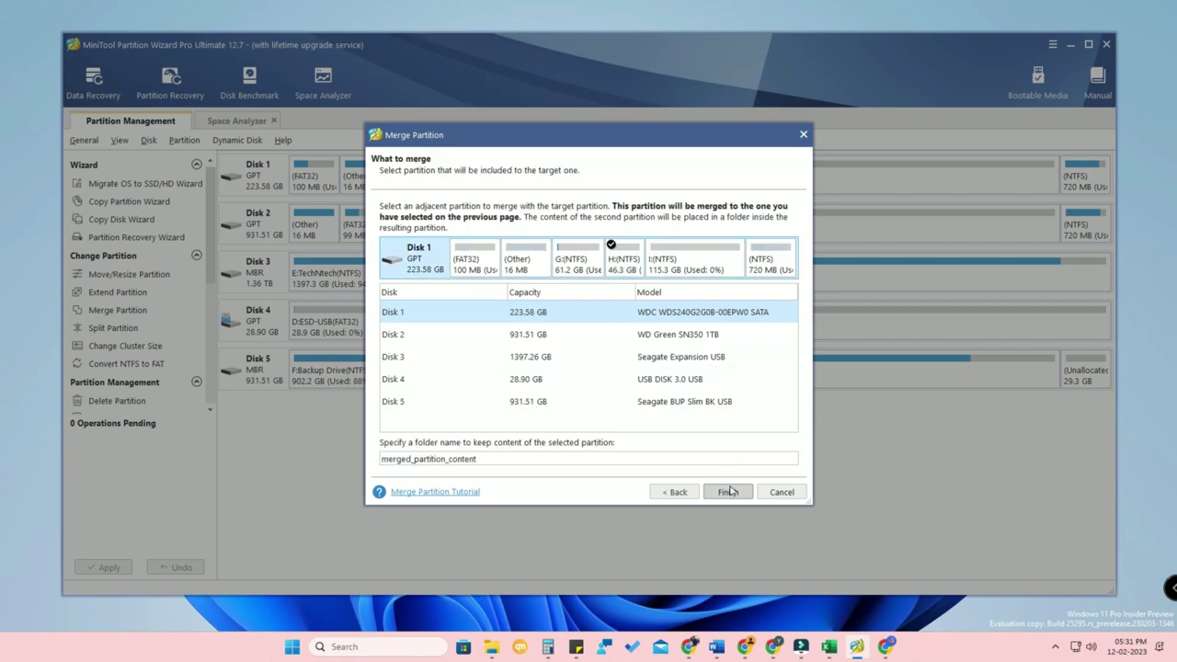
left_click(694, 267)
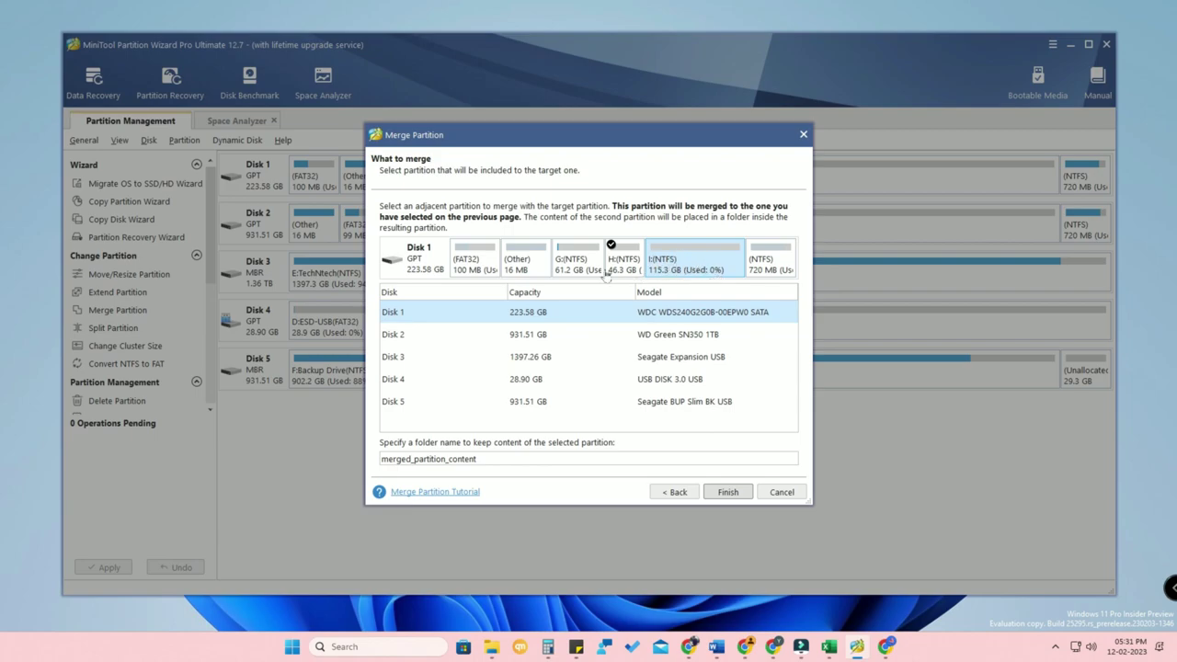
left_click(727, 492)
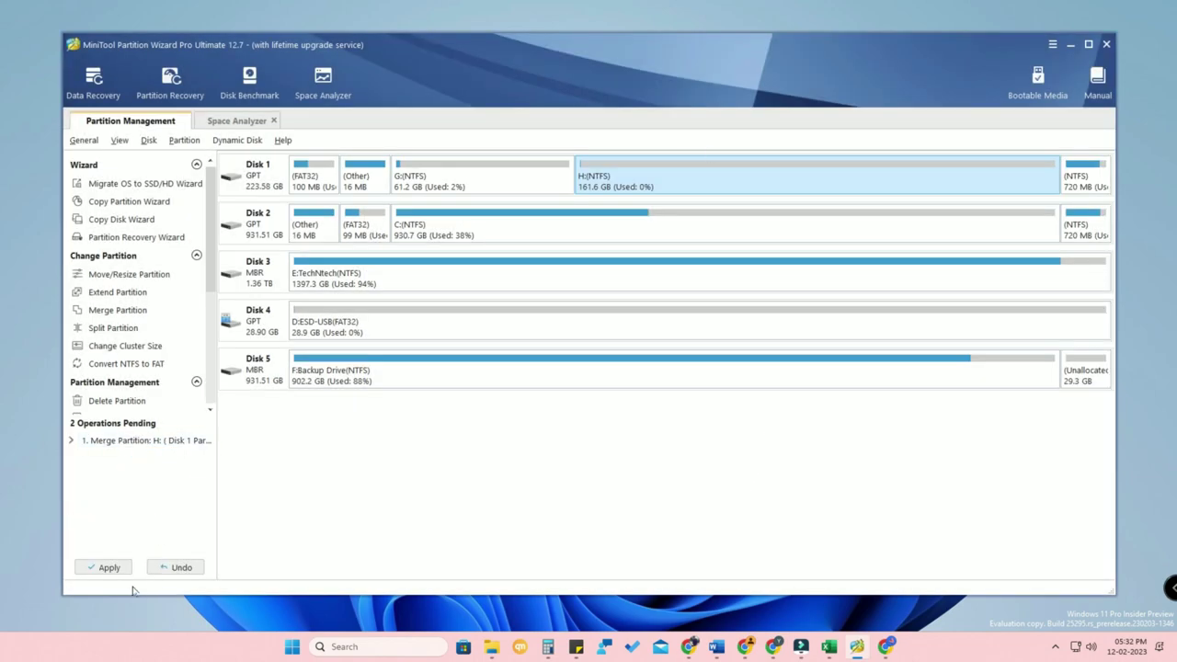
Apply the pending merge, leaving H: as one 161.6 GB partition, and dismiss the success notice
left_click(105, 568)
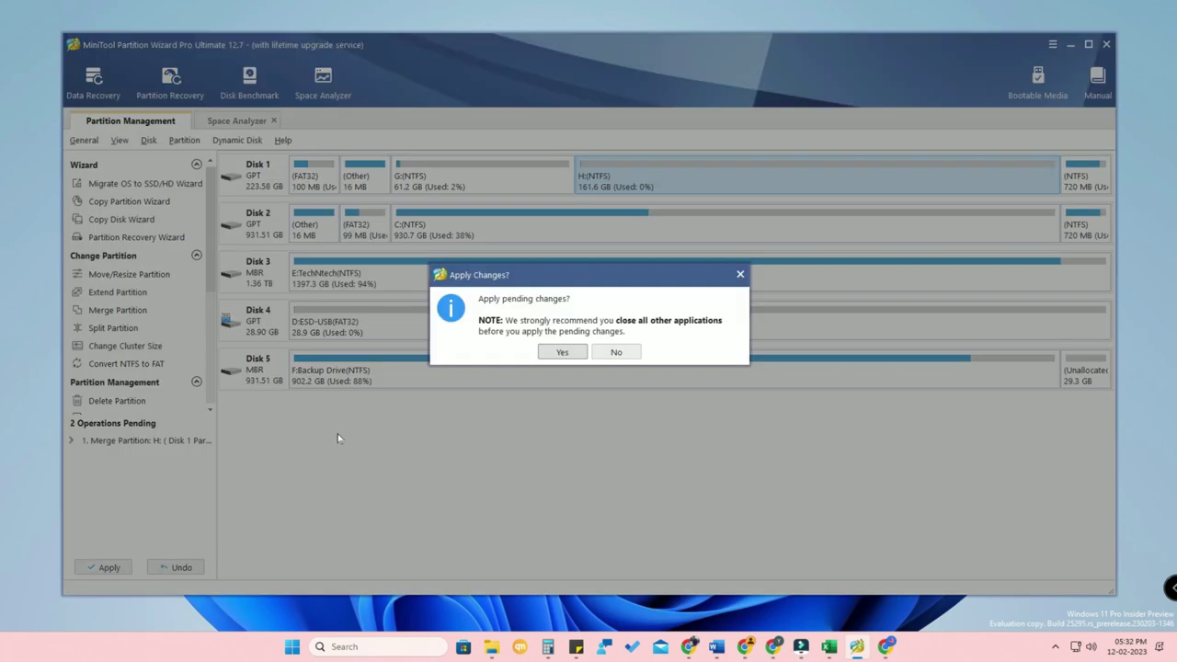
left_click(563, 352)
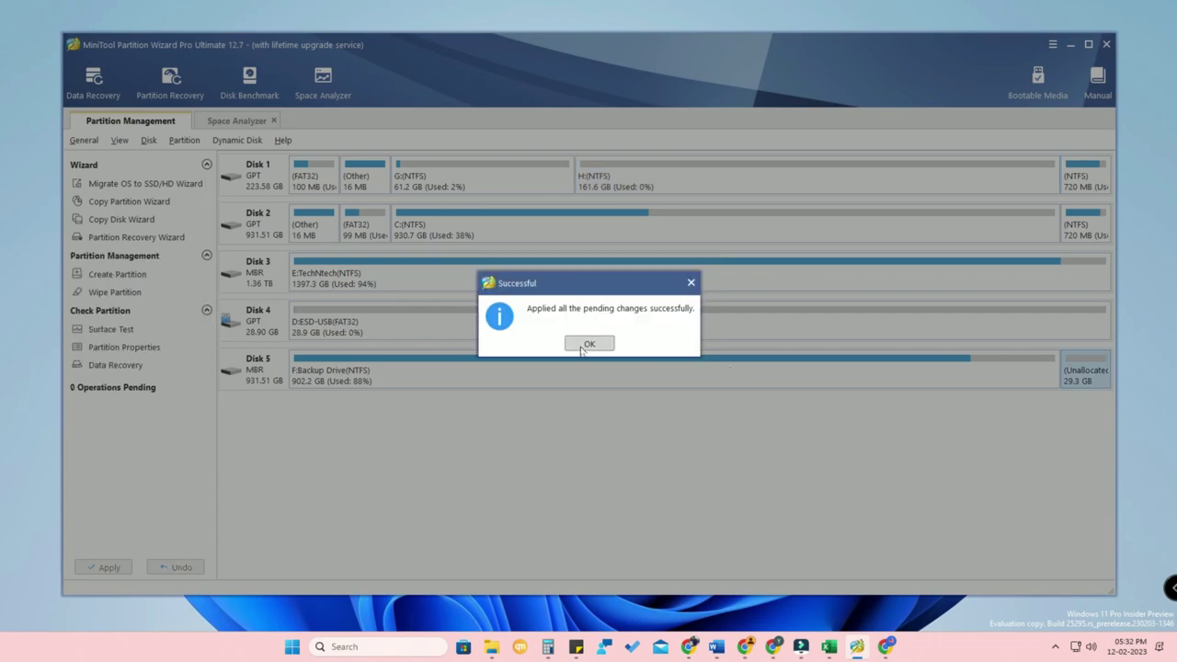
left_click(589, 344)
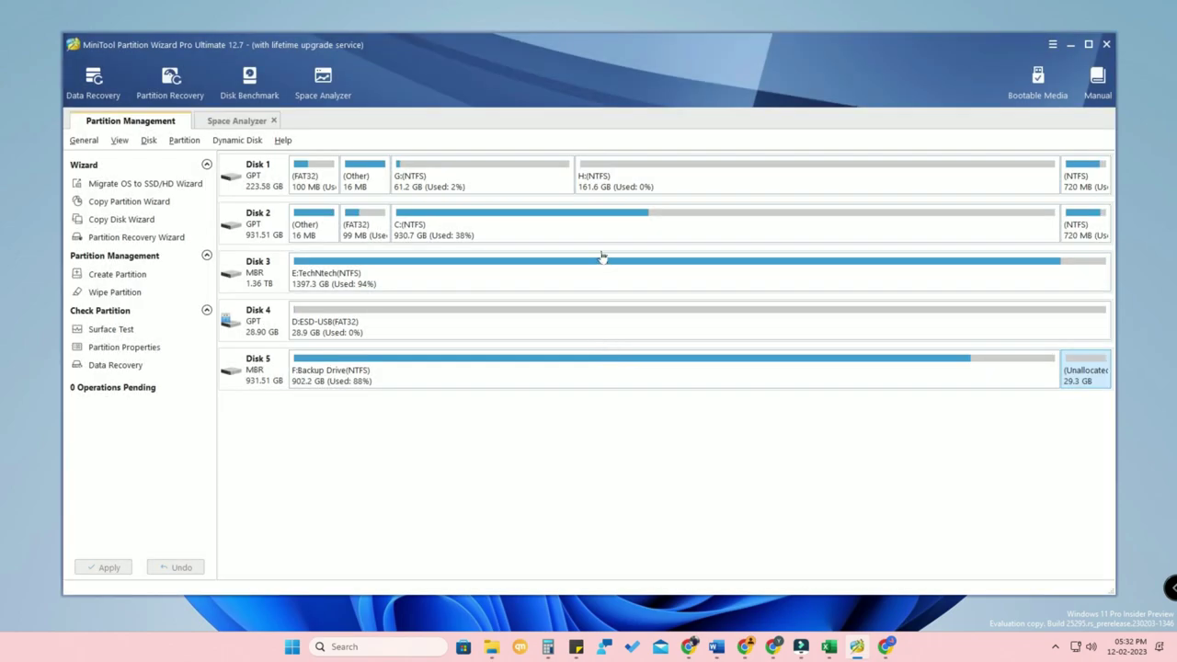
Switch to File Explorer to check the drives
left_click(491, 647)
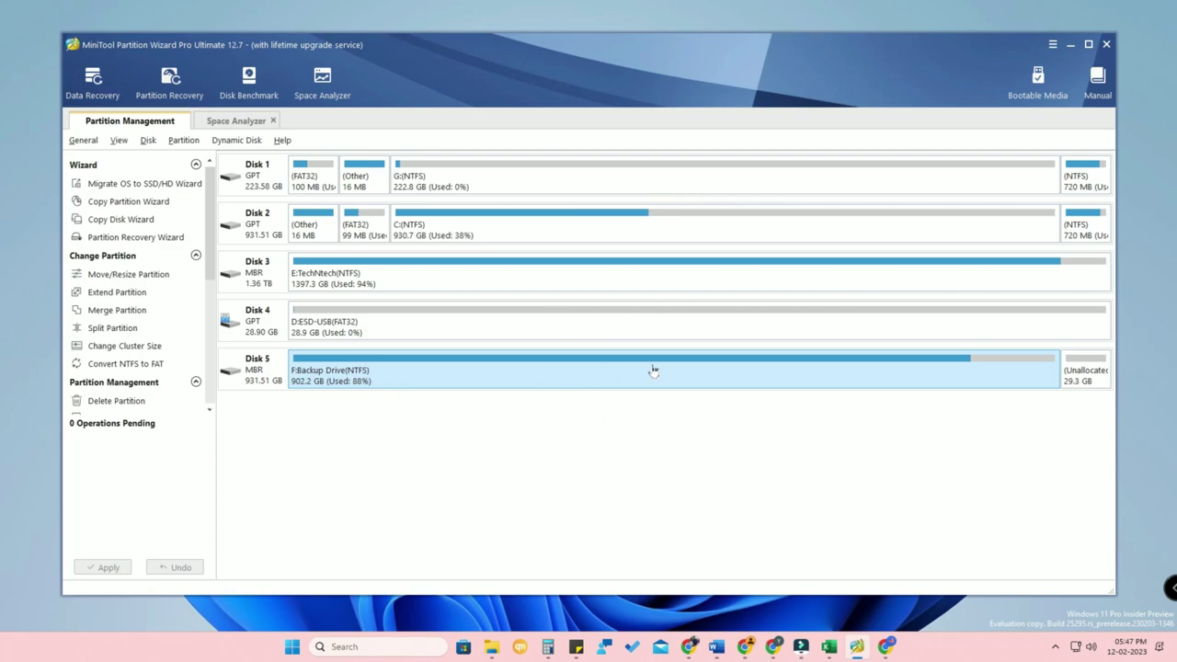
Extend F: Backup Drive over the full 29.30 GB of unallocated space and apply it
left_click(1078, 376)
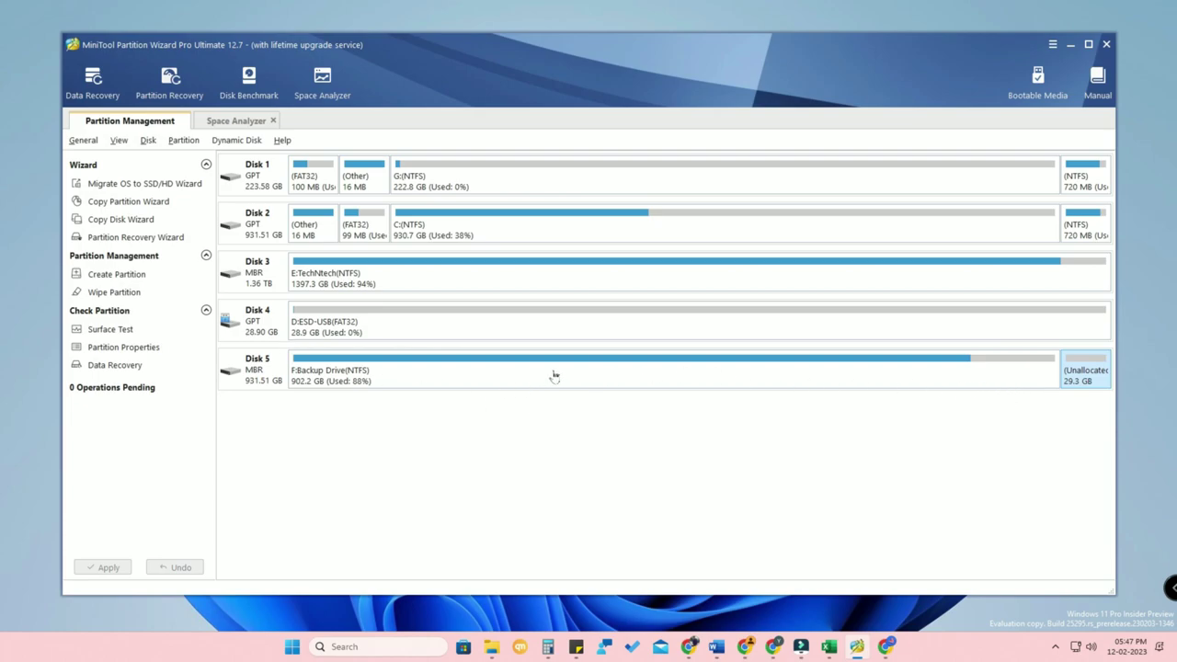
left_click(598, 379)
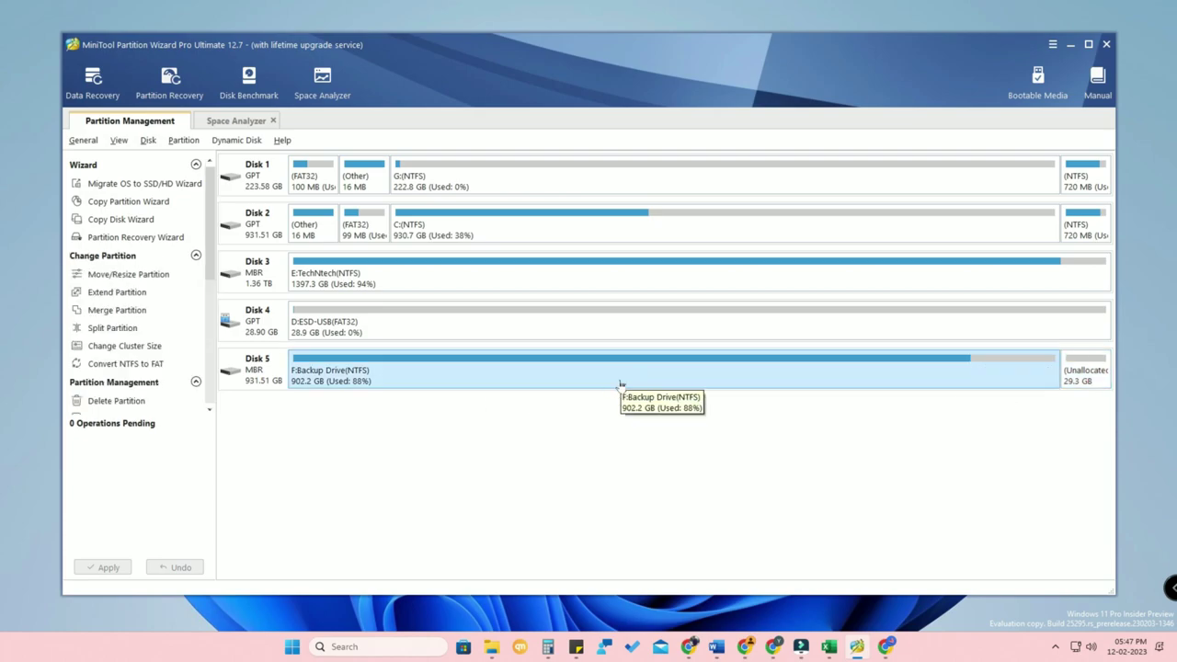
right_click(621, 386)
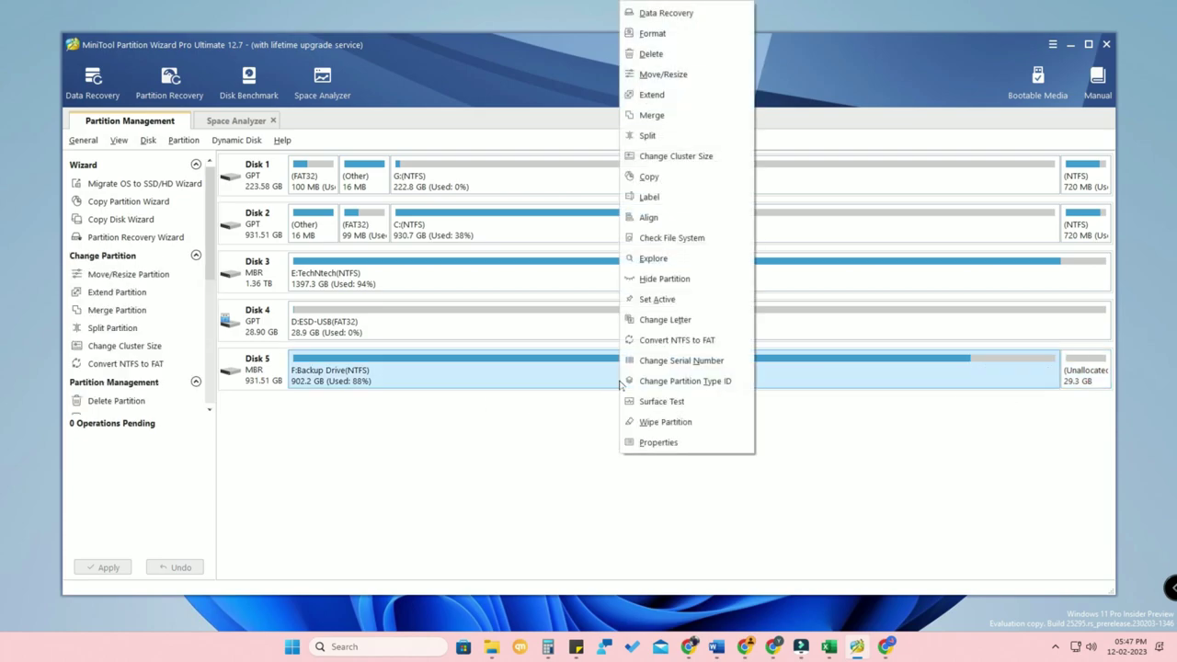
left_click(664, 99)
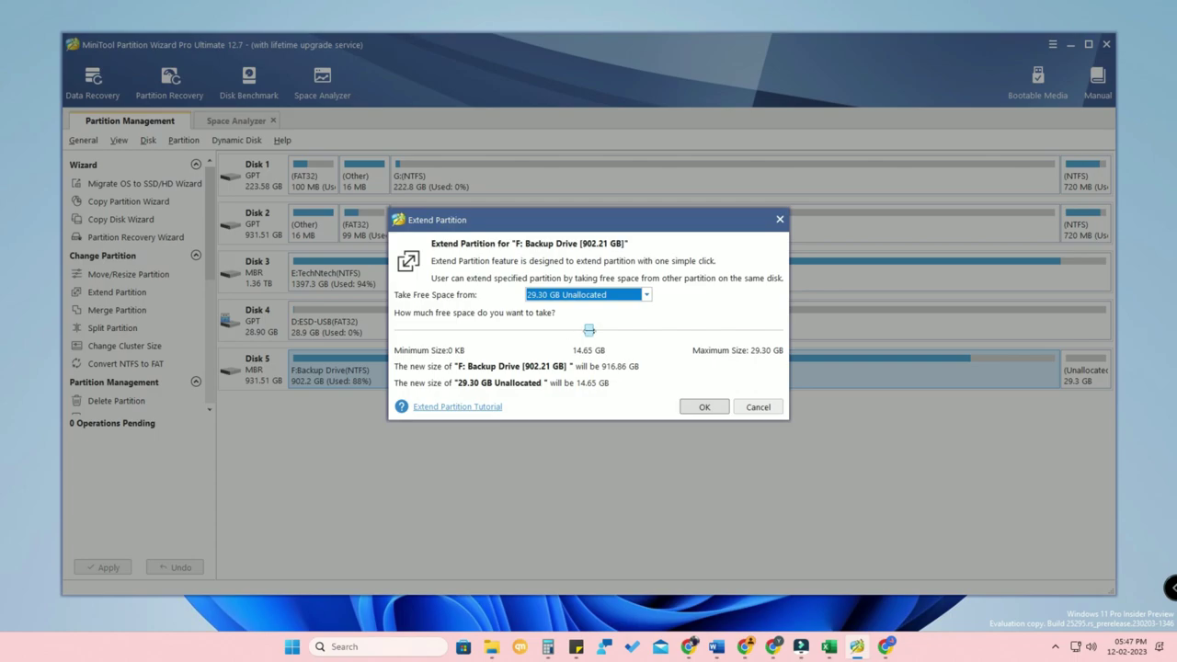
left_click_drag(589, 329, 807, 340)
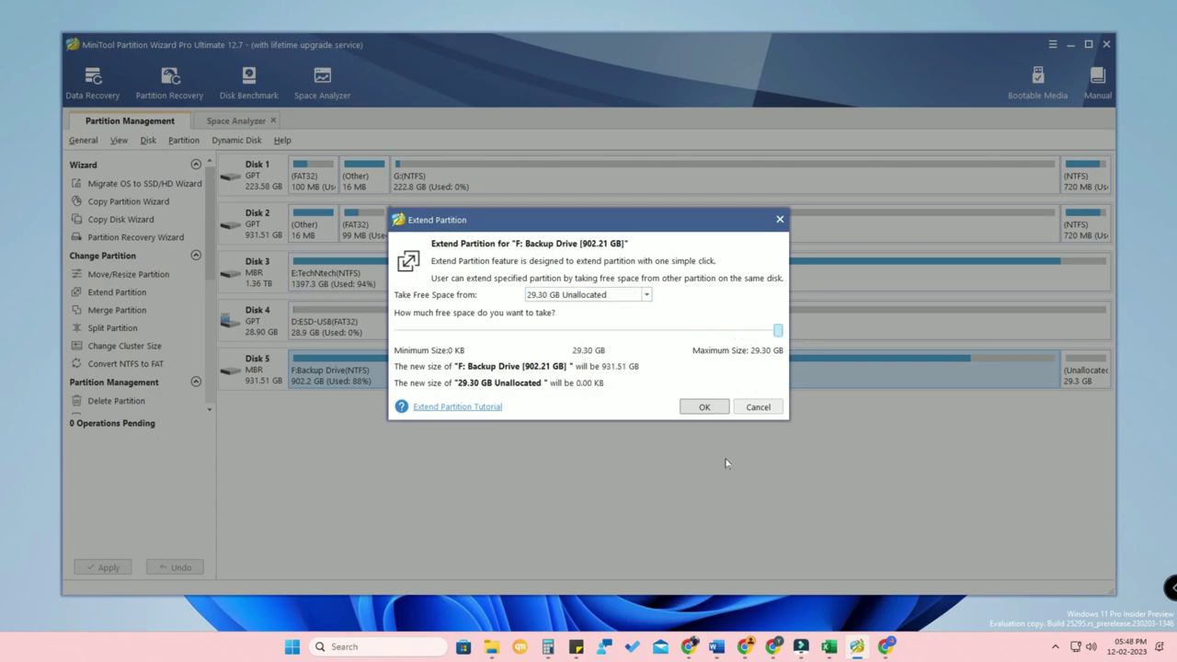
left_click(707, 406)
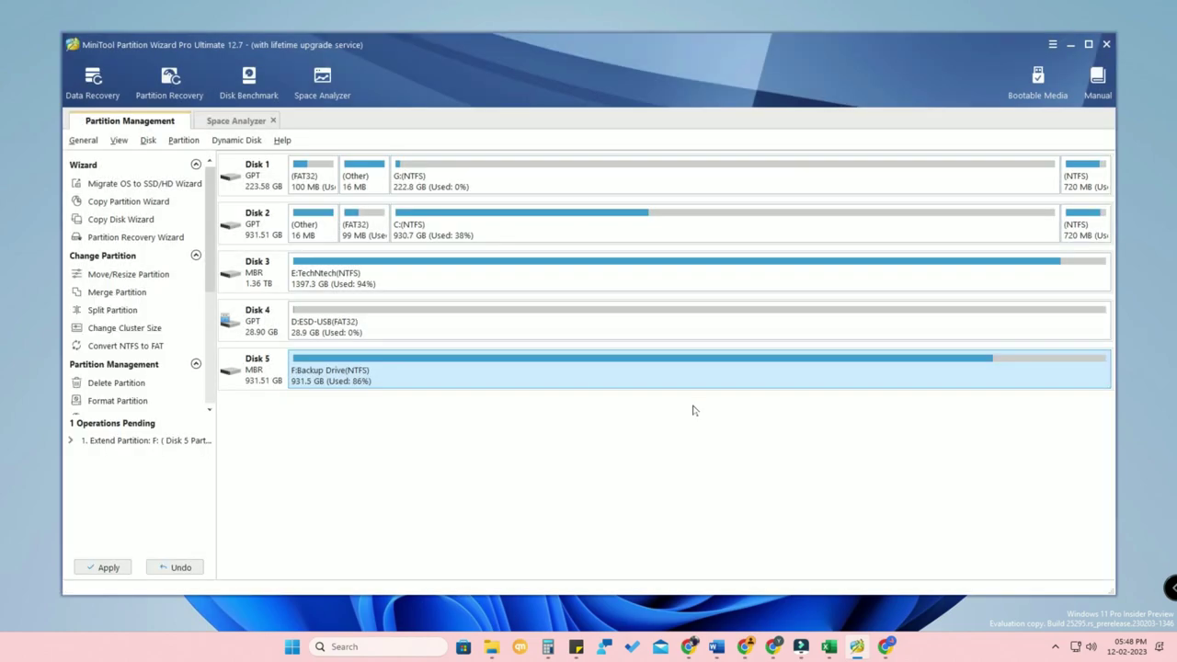
left_click(105, 568)
left_click(561, 352)
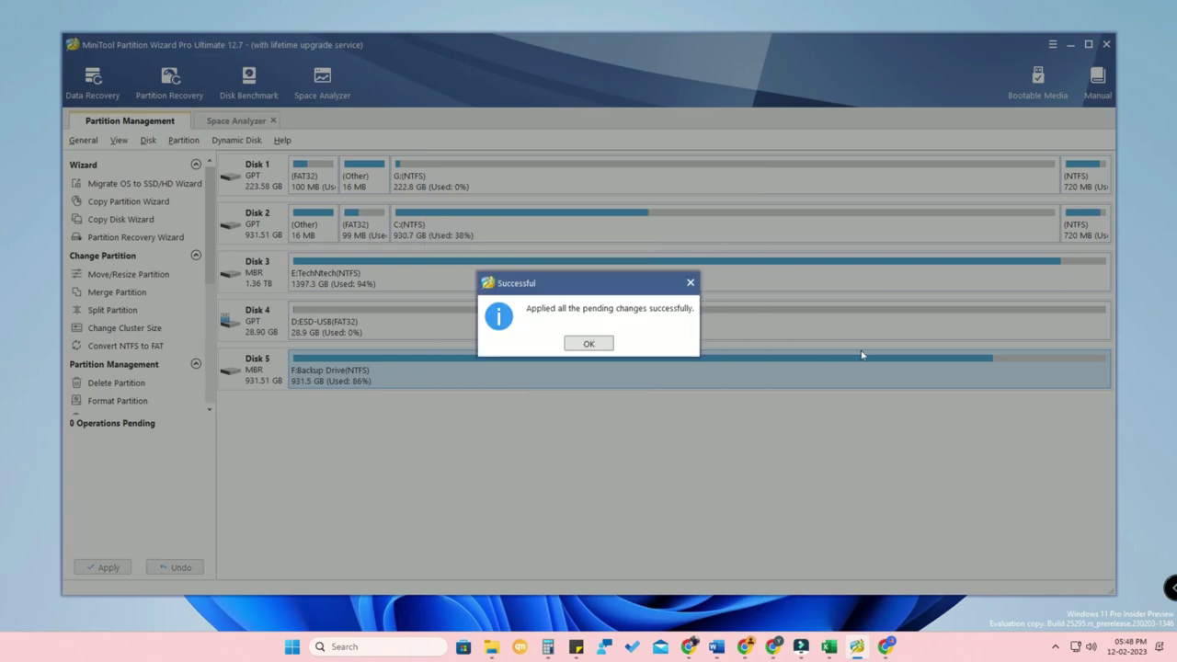
Dismiss the success notice, then open and close the Windows Start menu
left_click(589, 343)
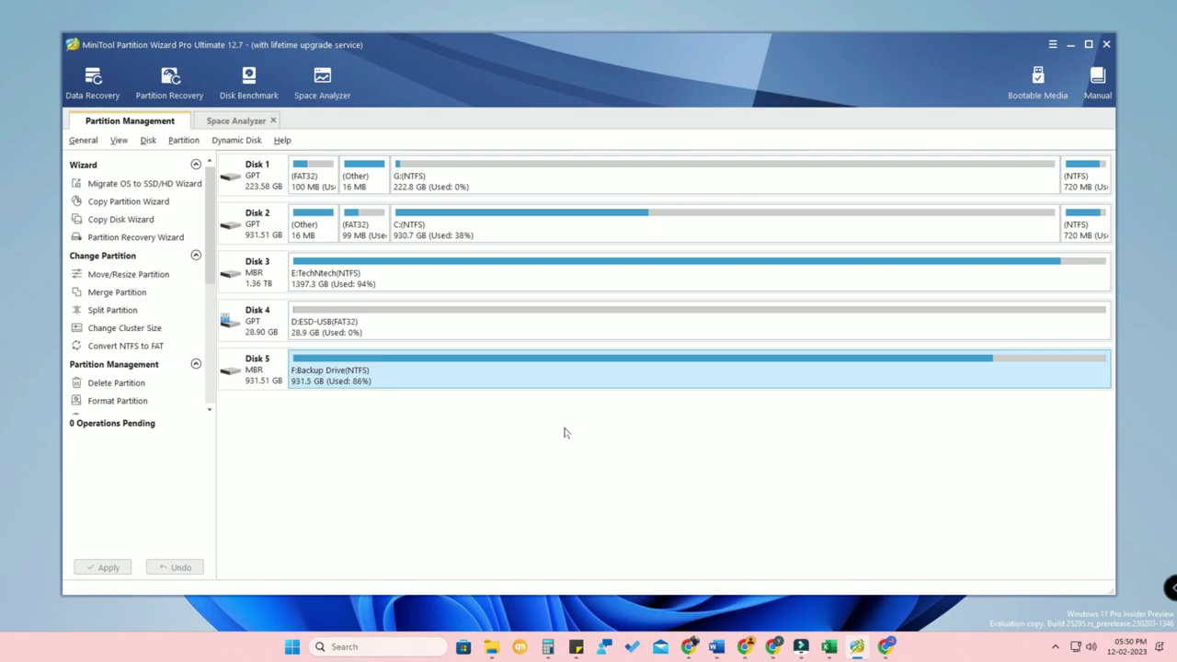
key("super")
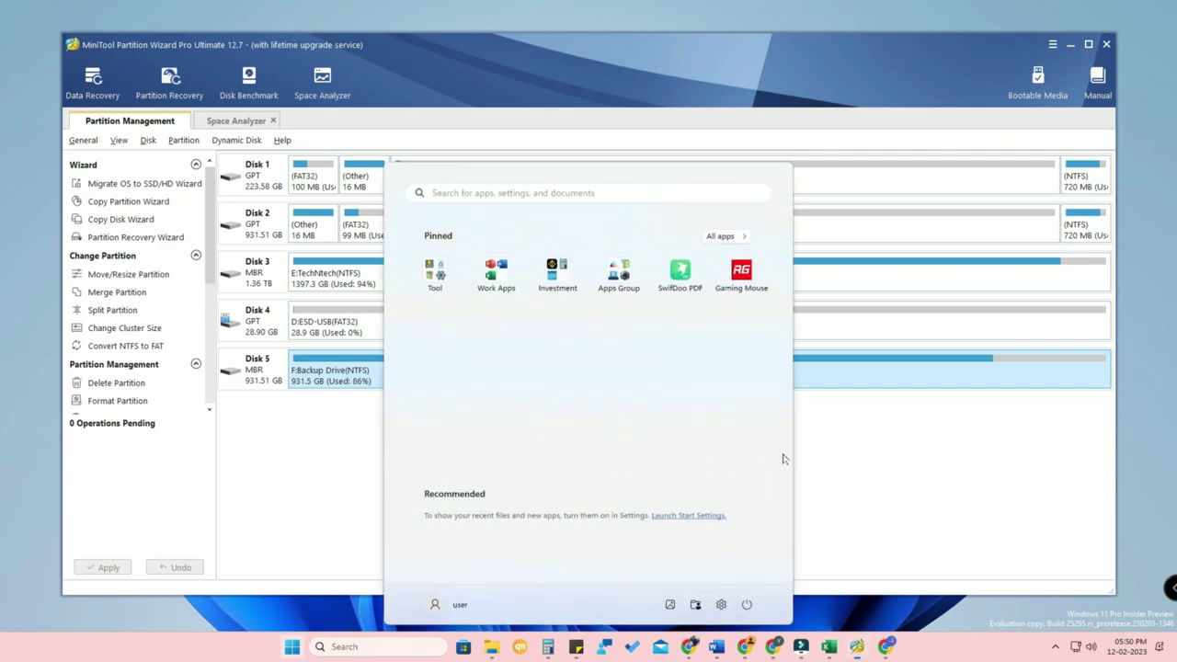
key("super")
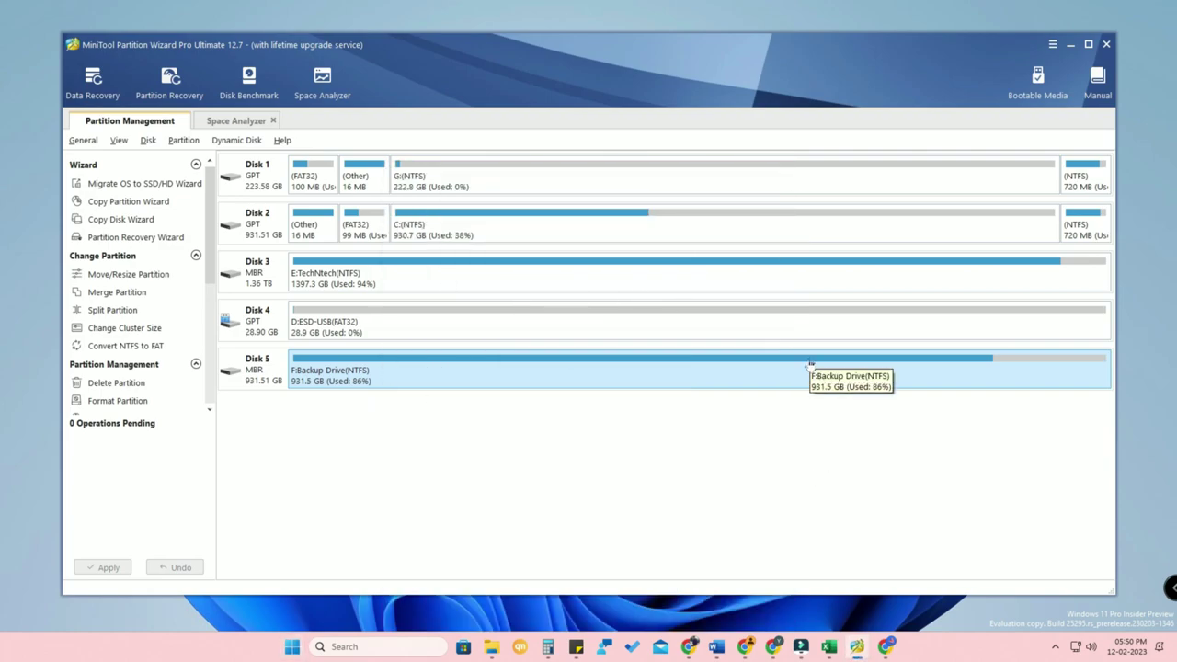